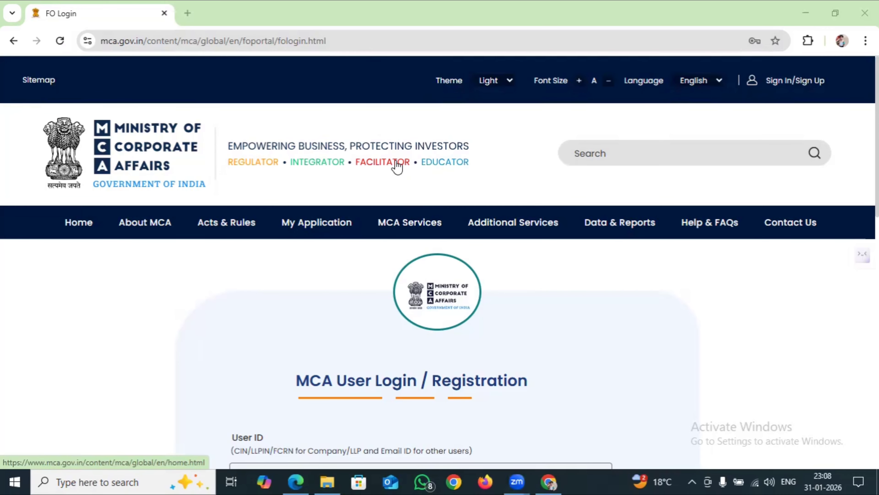
mouse_move(421, 228)
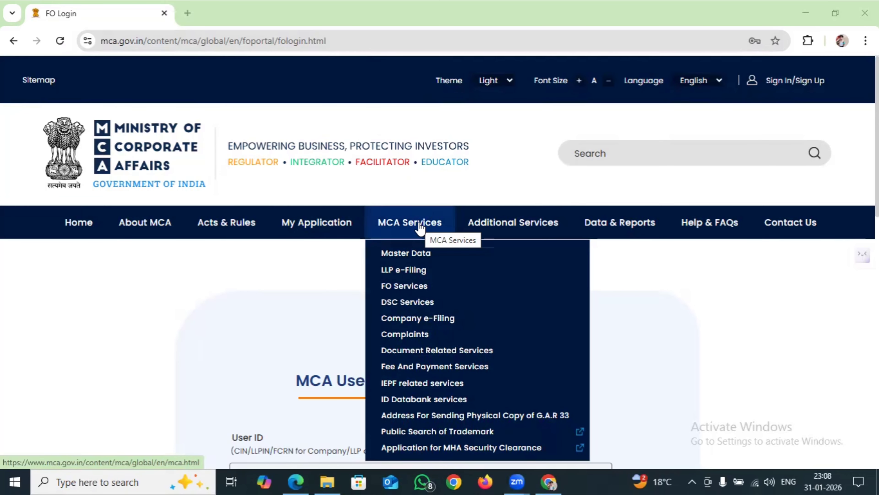
mouse_move(416, 255)
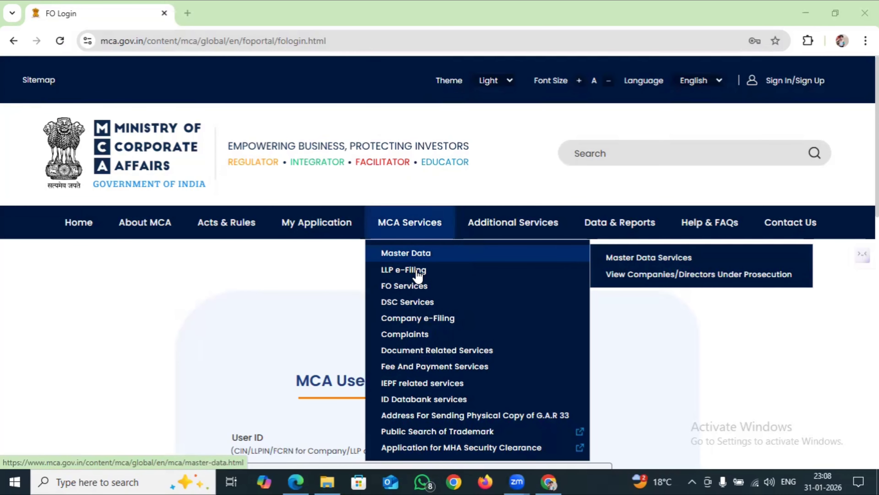
mouse_move(417, 275)
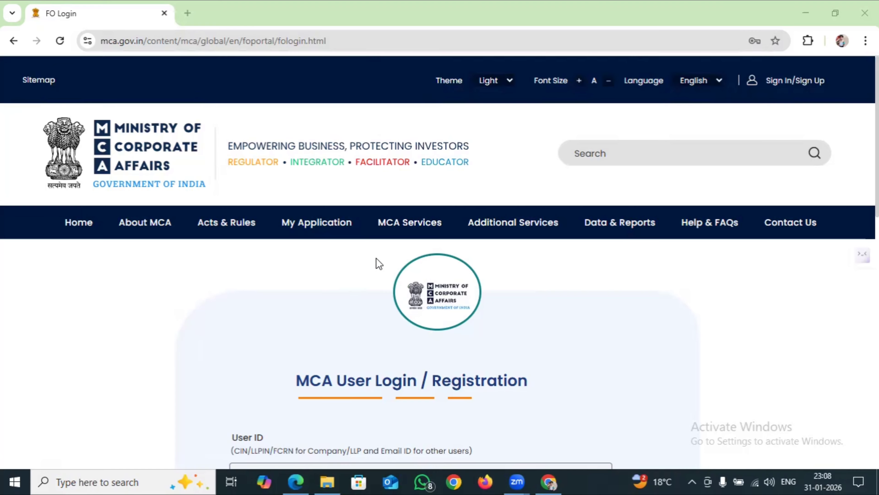
mouse_move(391, 231)
mouse_move(612, 224)
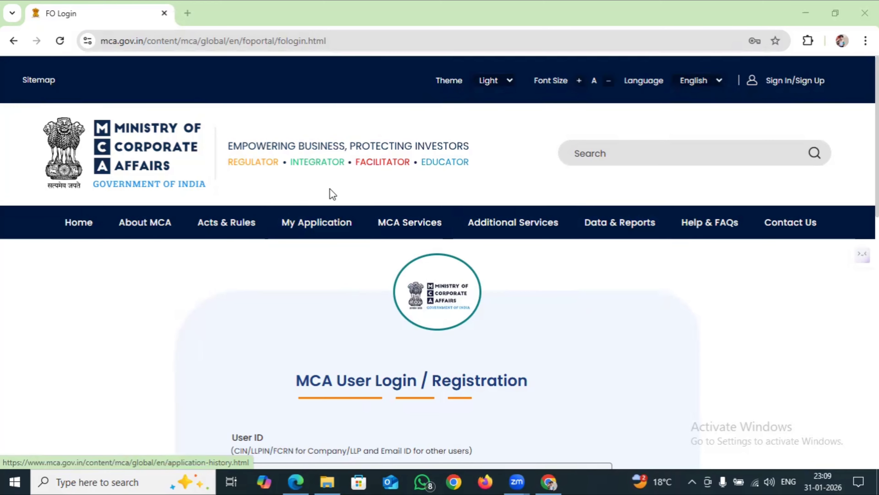
Google 'MCA' in a new tab and open the official mca.gov.in home page
left_click(187, 13)
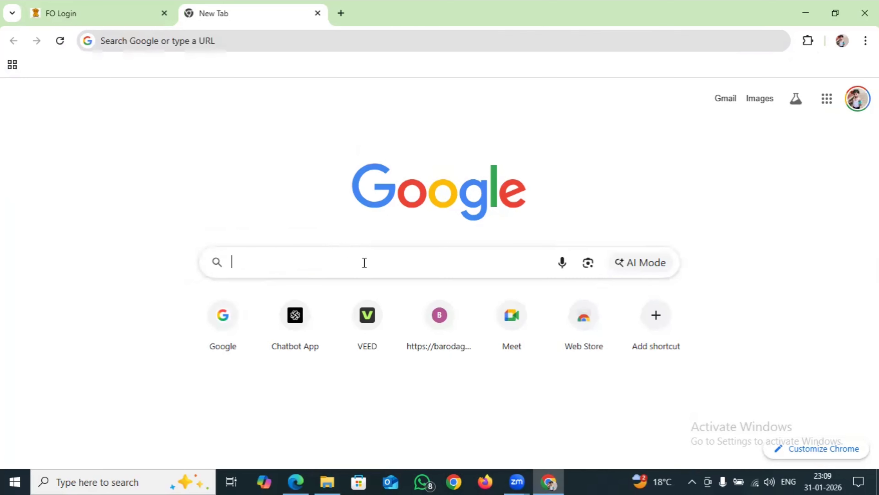
left_click(365, 263)
type("MCA")
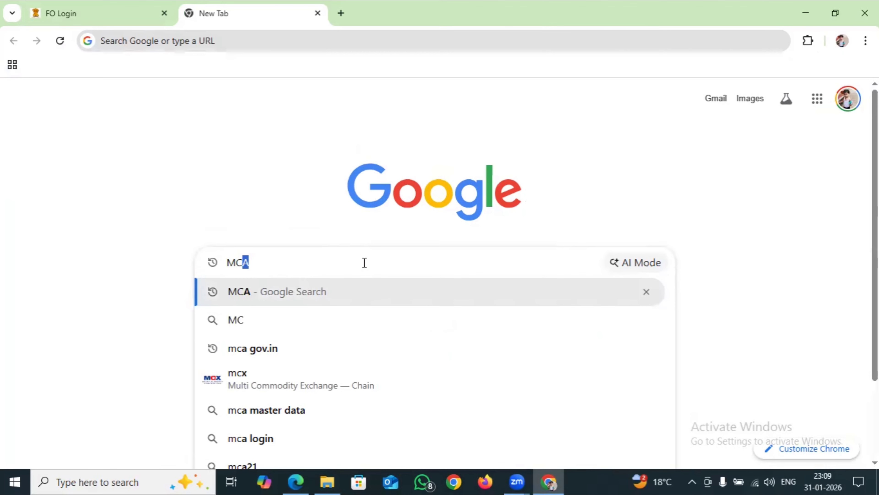
left_click(338, 288)
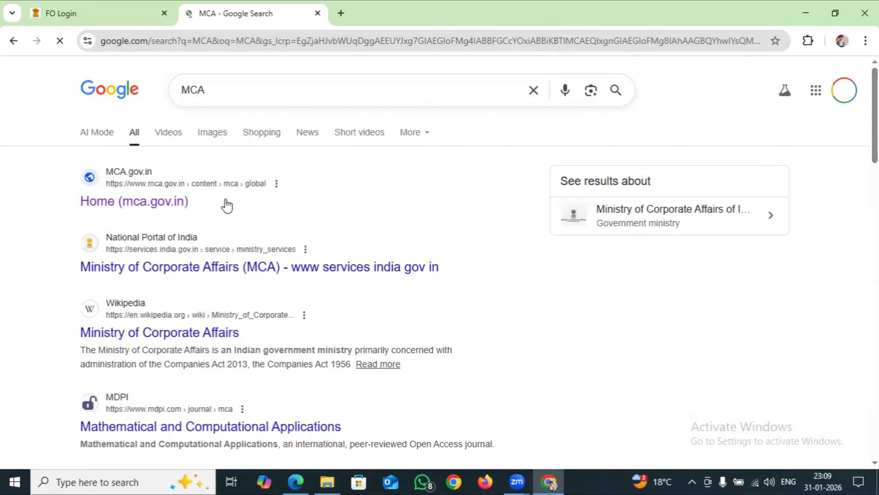
left_click(177, 203)
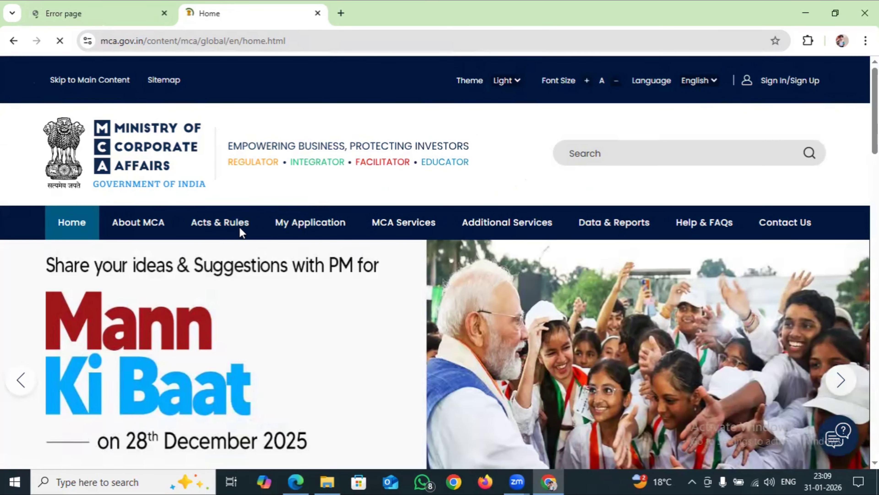
Choose Master Data Services from the MCA Services > Master Data menu
mouse_move(375, 218)
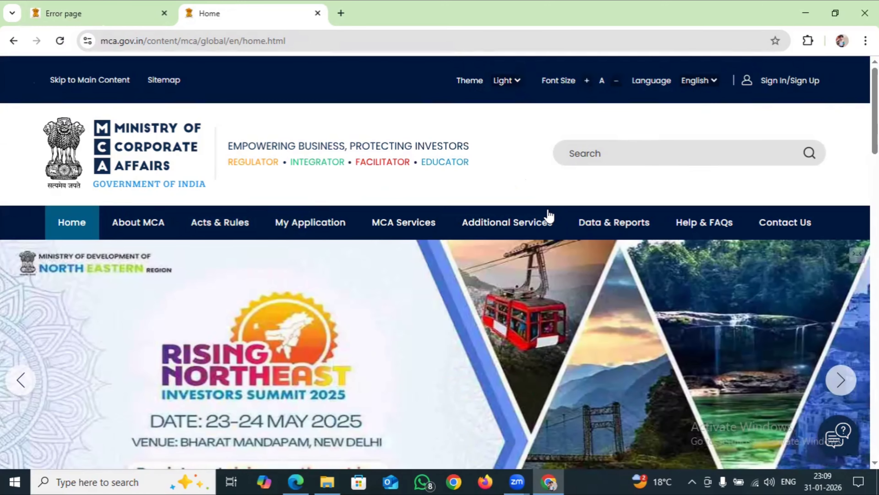
mouse_move(503, 224)
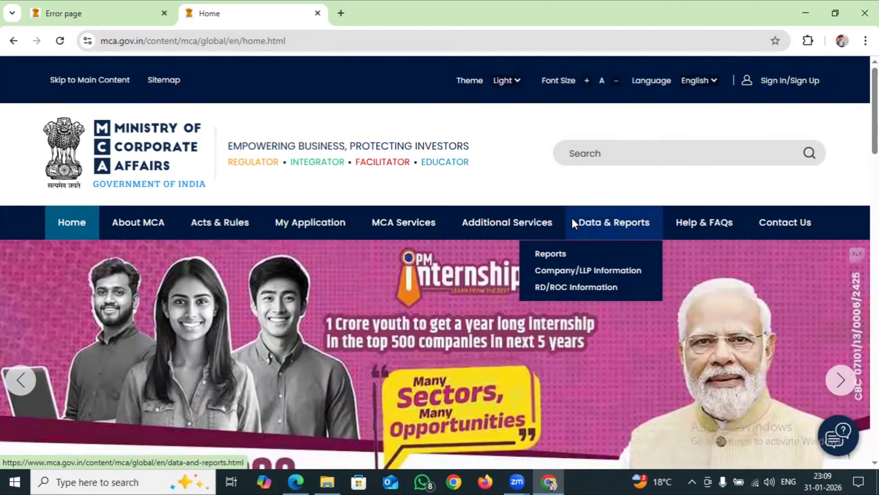
mouse_move(418, 231)
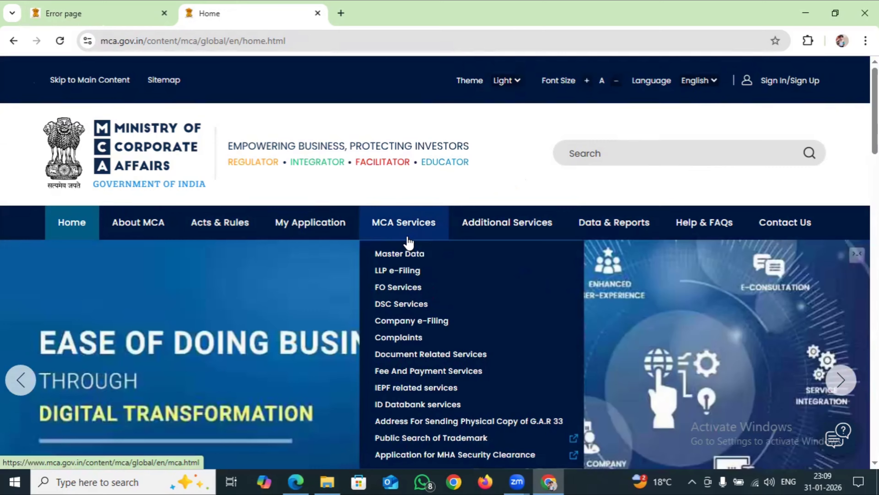
mouse_move(430, 354)
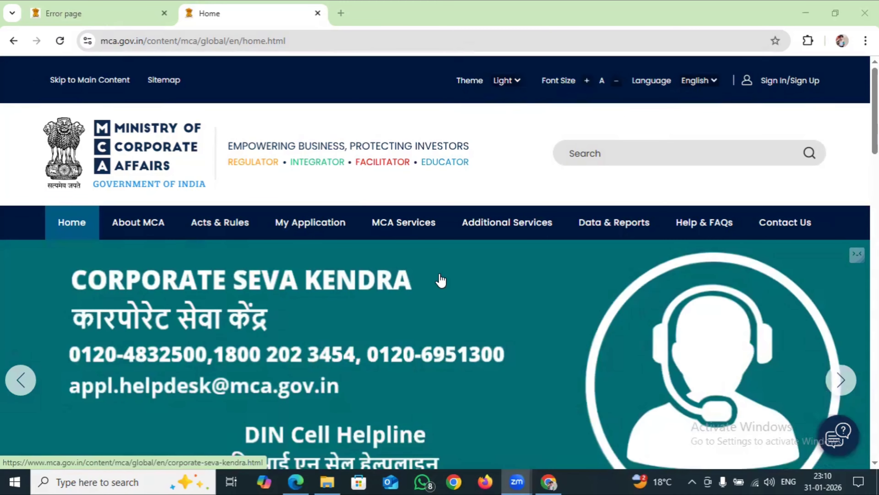
mouse_move(409, 255)
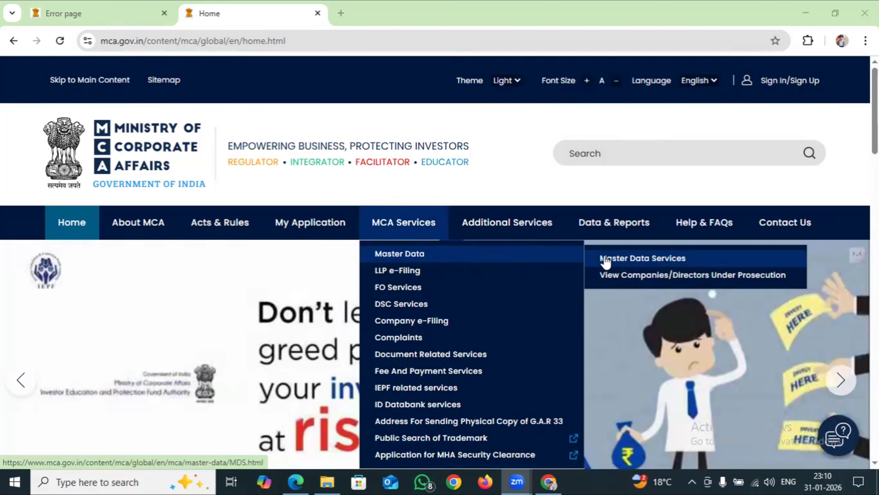
left_click(605, 259)
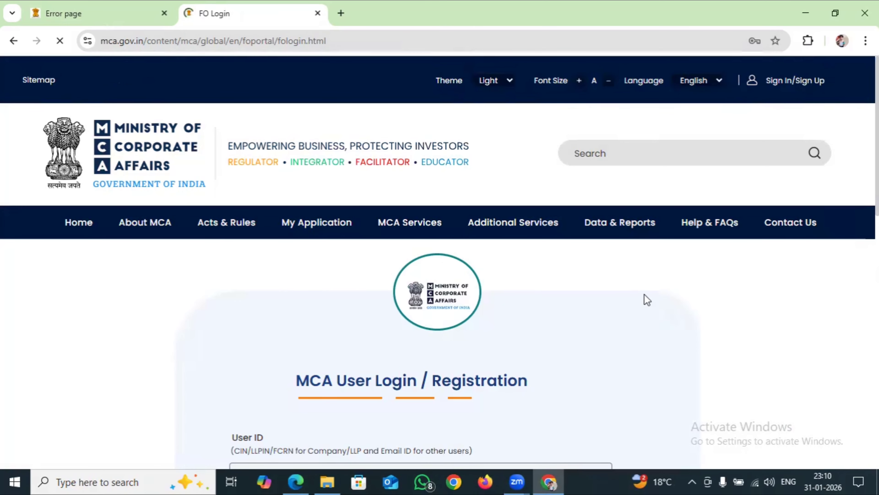
Scroll down the MCA login page and start a new user registration with Register
scroll(641, 293, "down", 3)
scroll(640, 293, "down", 2)
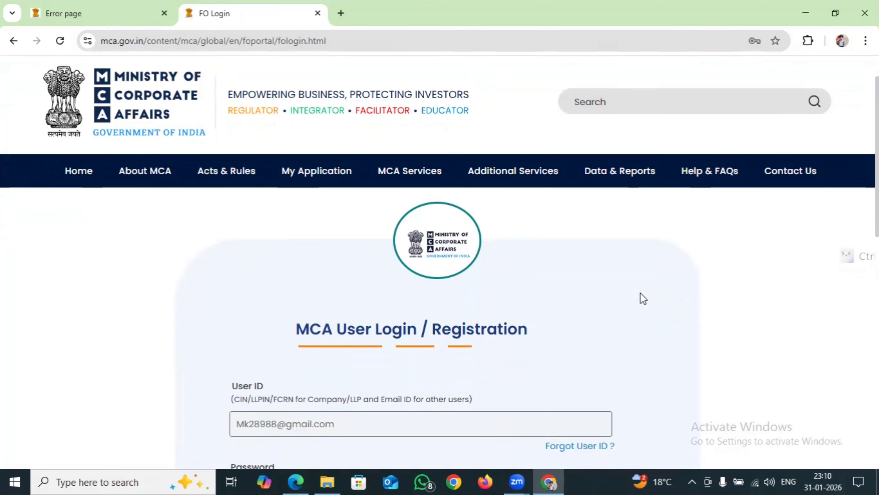
scroll(640, 293, "down", 4)
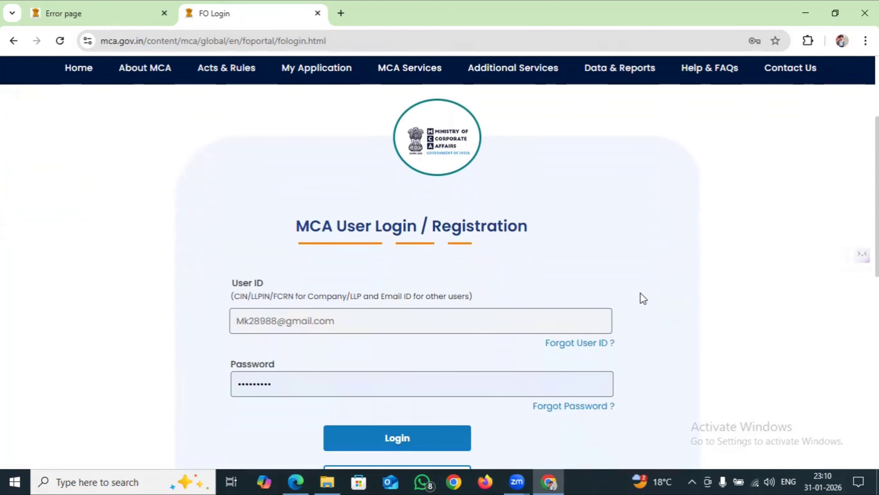
scroll(640, 294, "down", 2)
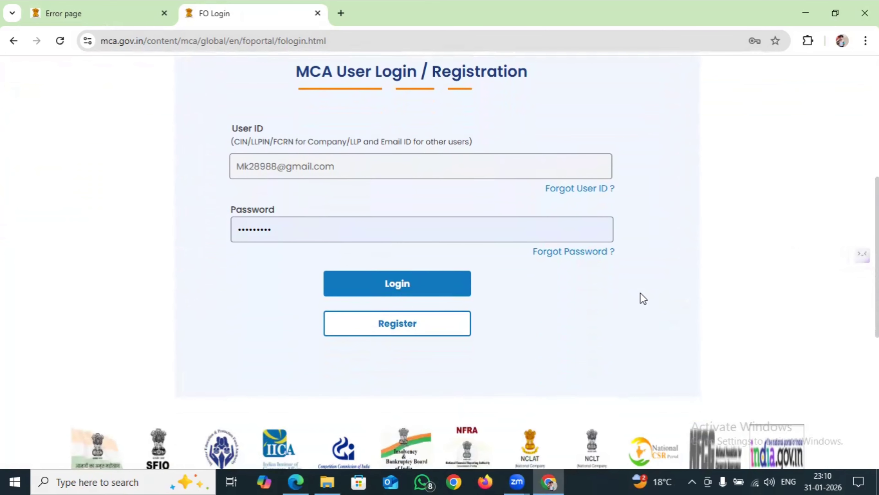
scroll(640, 293, "up", 2)
scroll(640, 293, "down", 3)
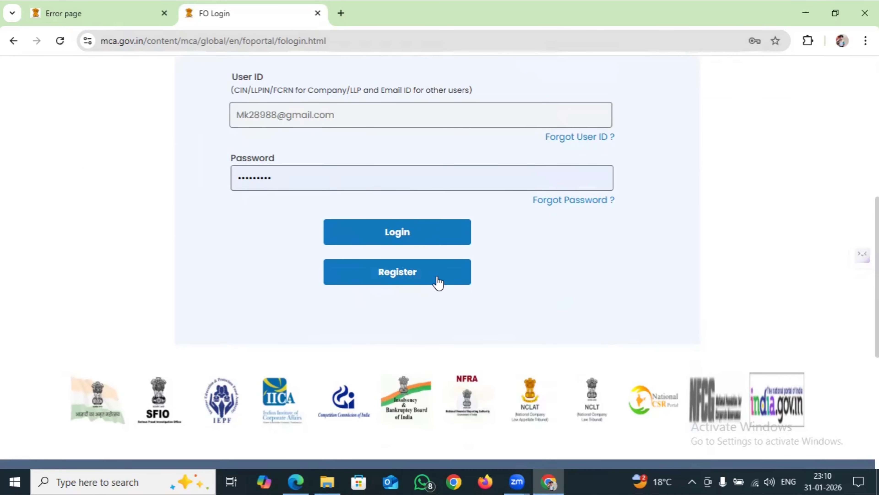
left_click(420, 274)
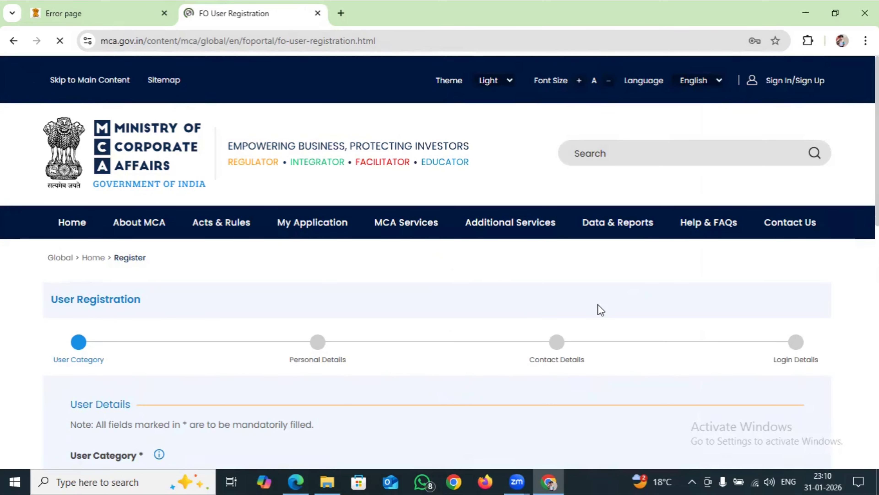
Choose Registered User as the user category with Individual as the user role
scroll(601, 309, "down", 2)
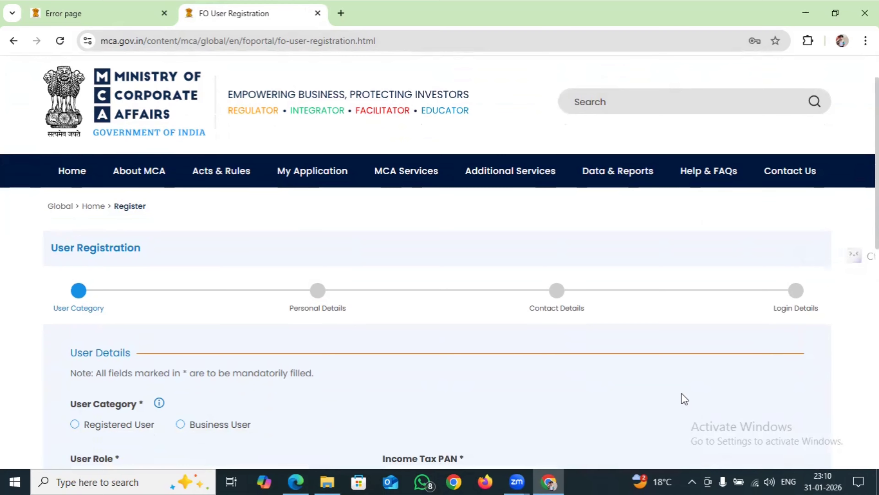
scroll(684, 398, "down", 3)
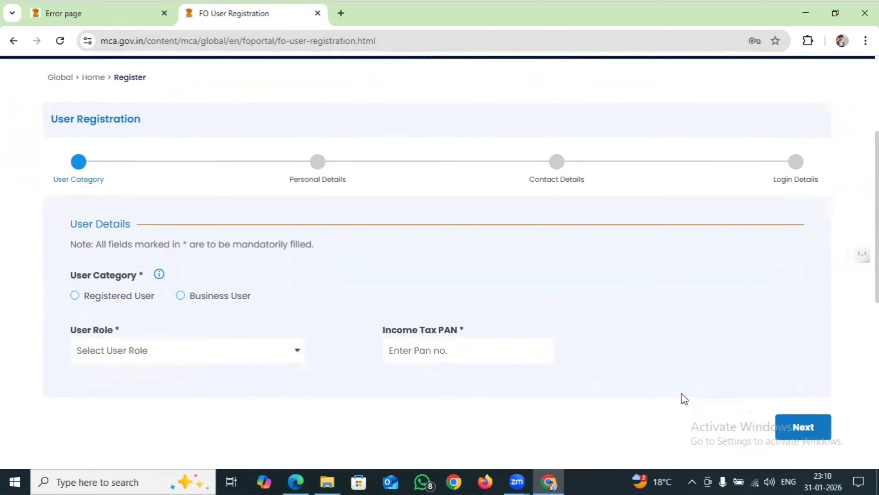
scroll(684, 398, "down", 2)
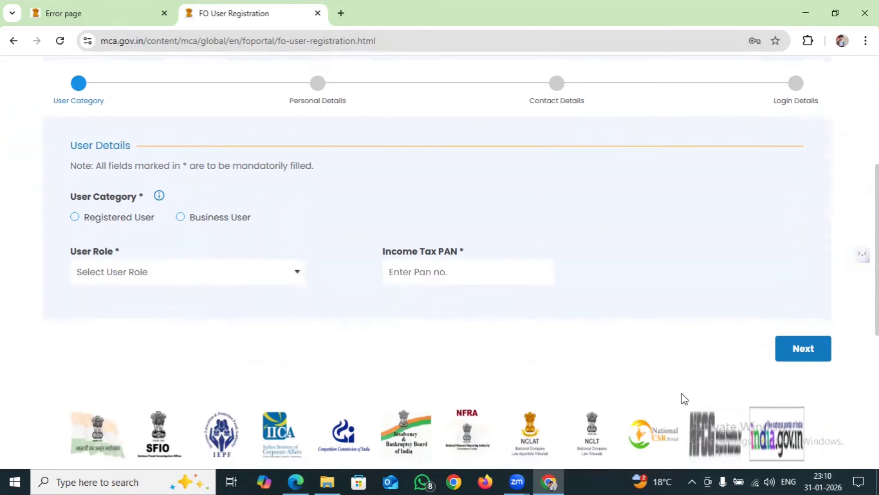
scroll(684, 398, "down", 1)
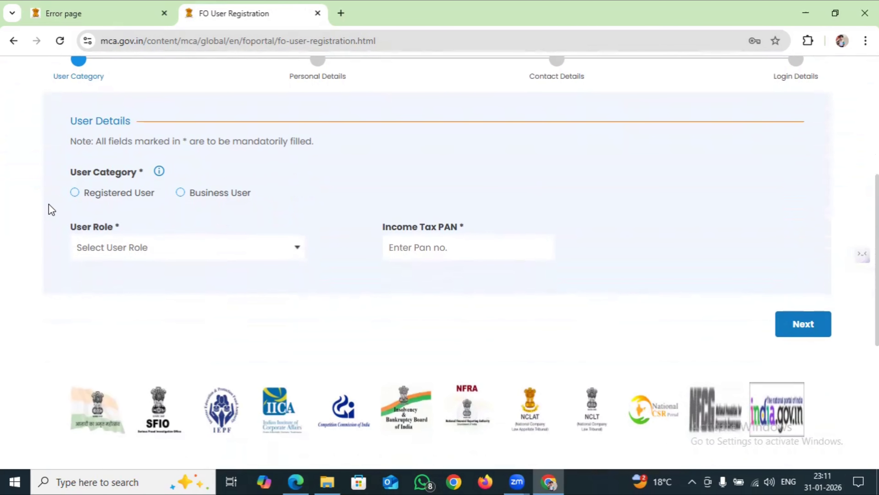
left_click(75, 193)
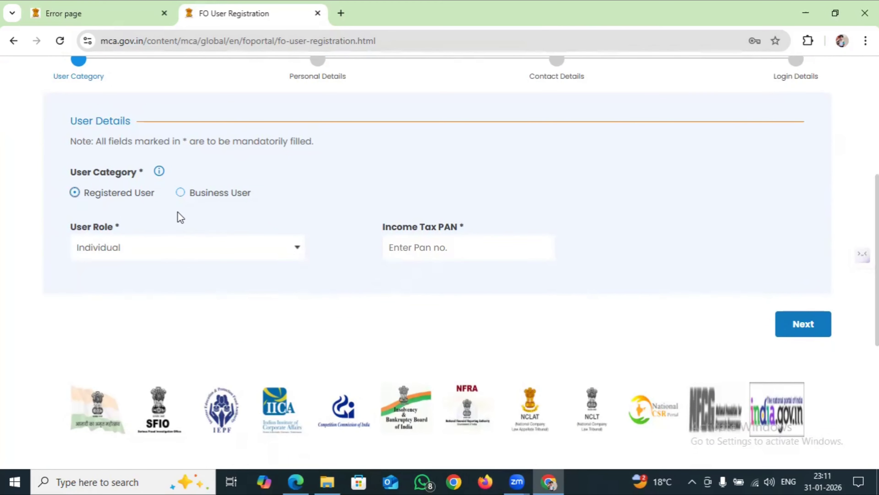
left_click(155, 248)
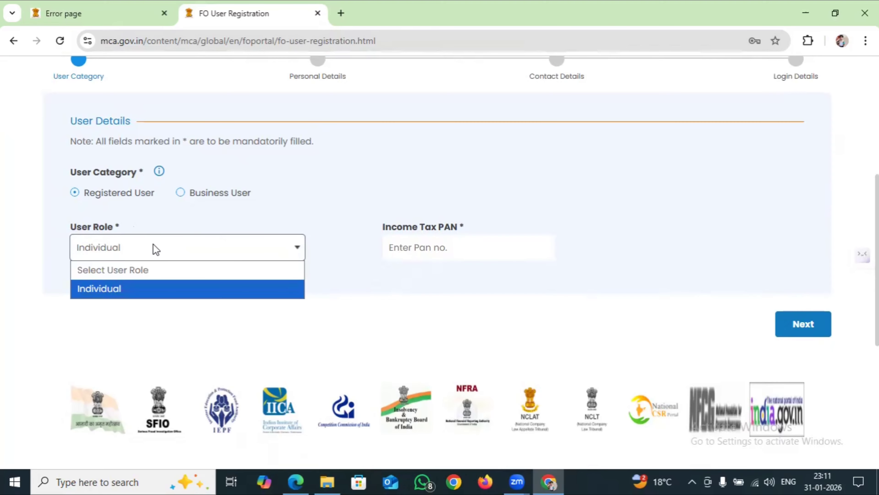
left_click(164, 288)
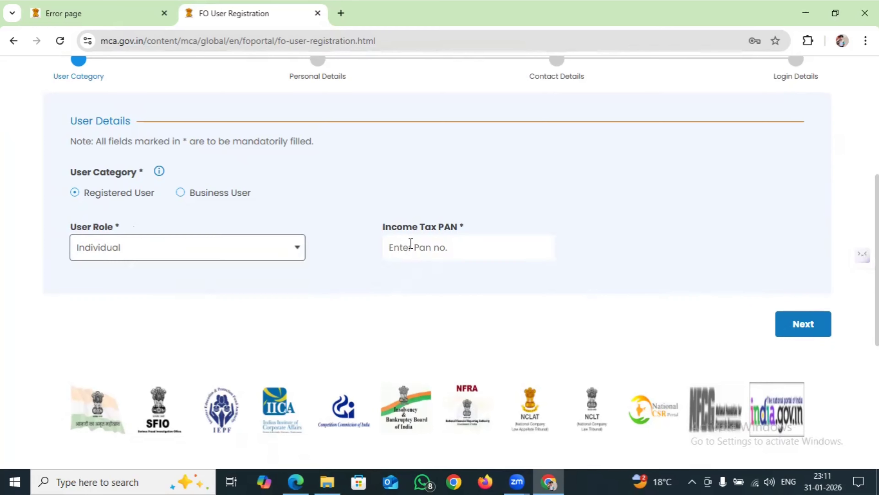
Enter the income tax PAN and advance to the Personal Details step
left_click(410, 244)
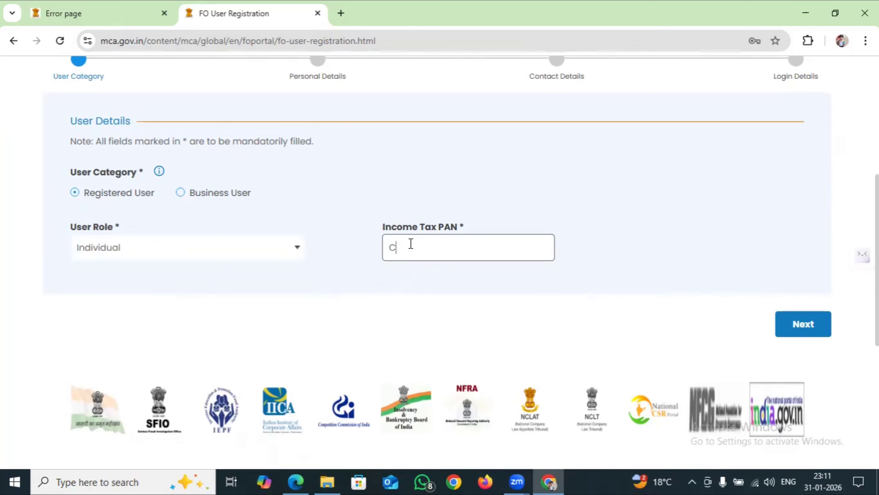
scroll(440, 263, "down", 2)
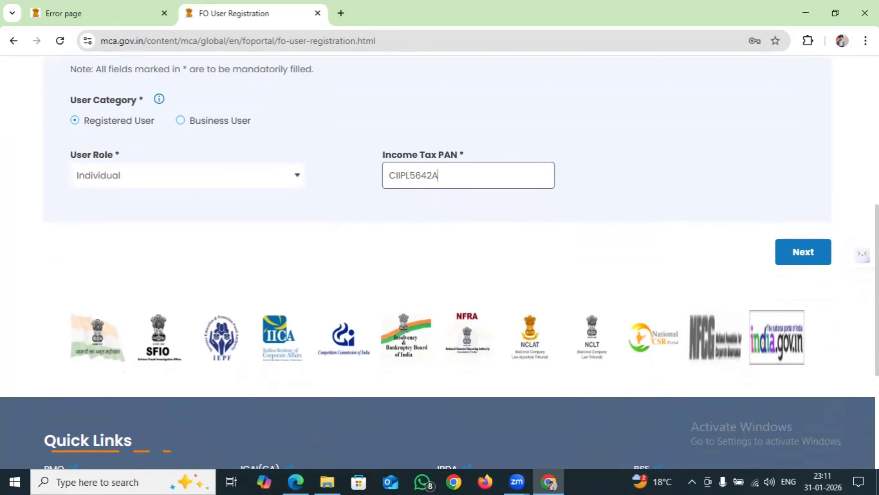
left_click(804, 258)
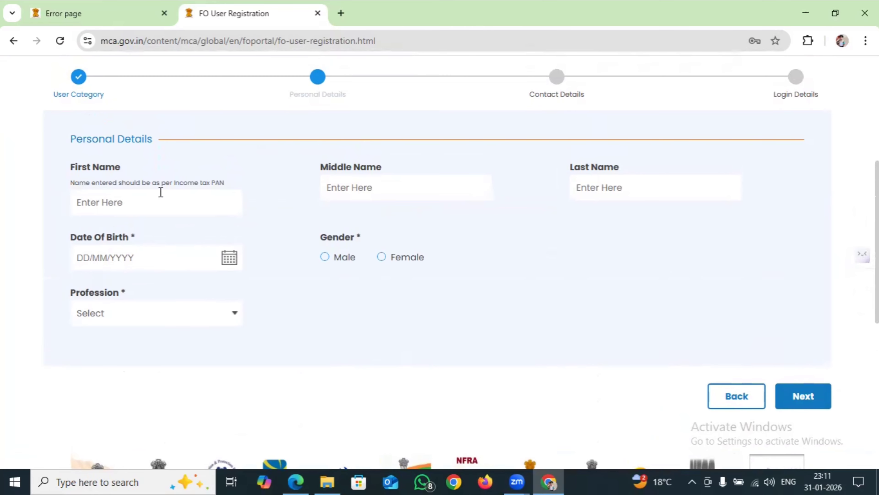
Fill in the first name and last name fields
left_click(160, 202)
type("AB")
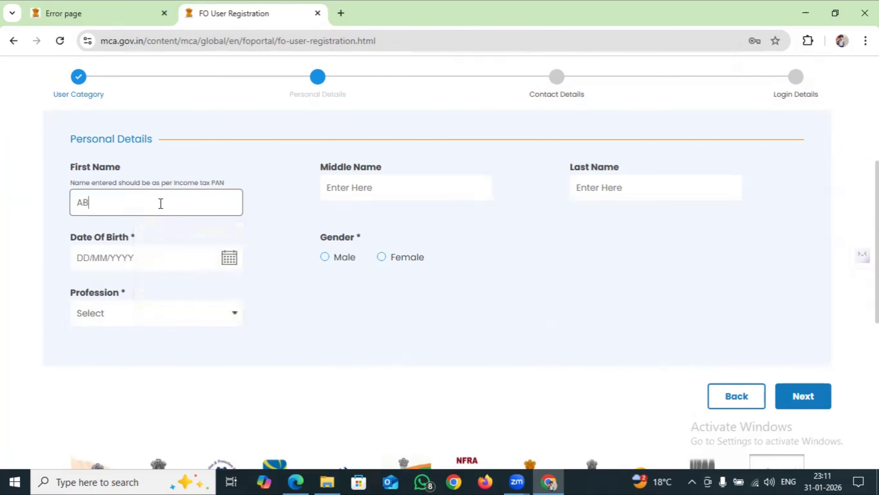
type("C")
left_click(593, 183)
type("DE")
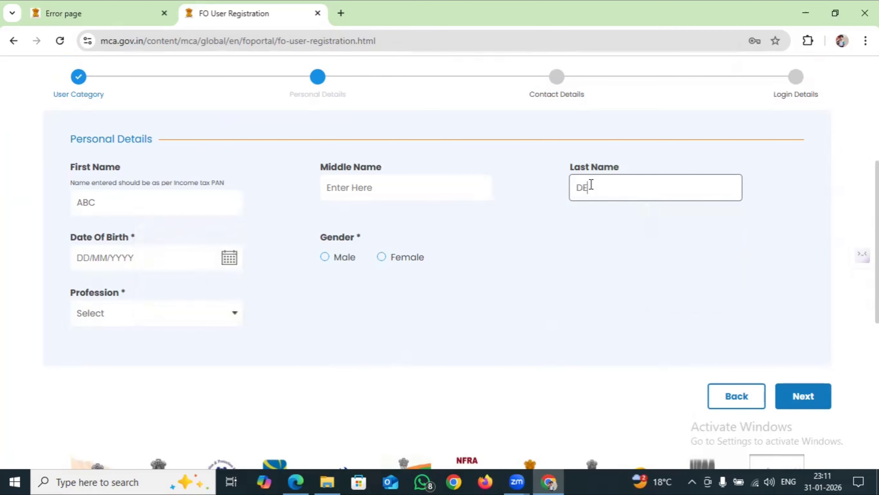
type("F")
Set the date of birth to 01/02/1989 and the gender to Male
left_click(230, 257)
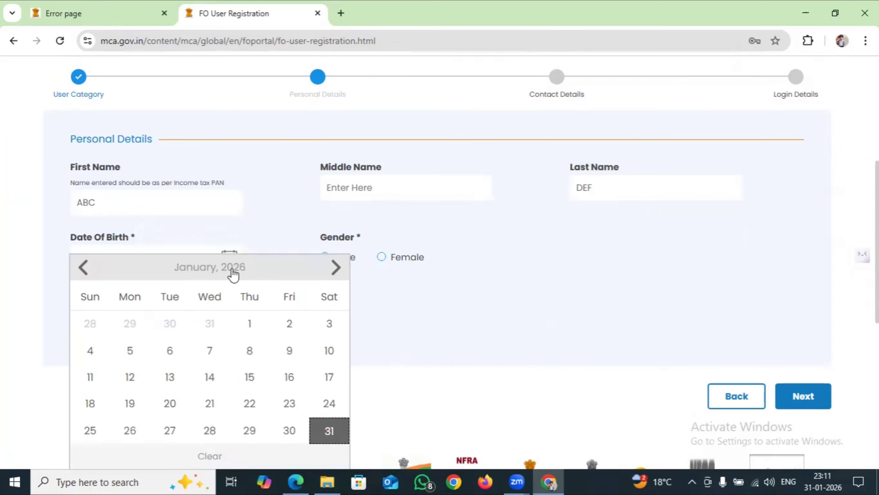
left_click(233, 274)
left_click(334, 273)
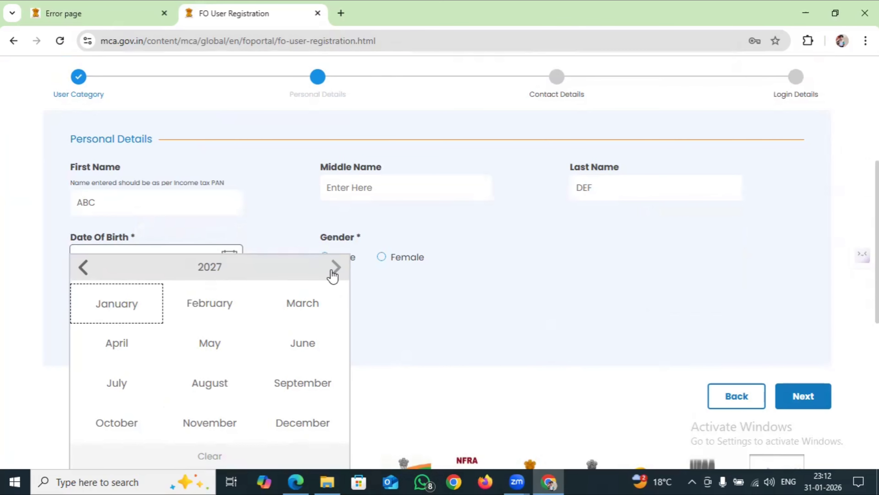
left_click(215, 273)
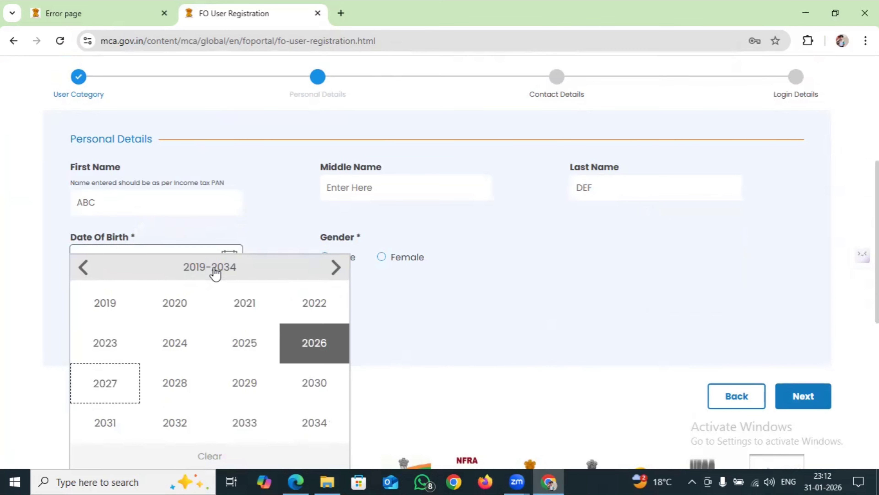
left_click(84, 268)
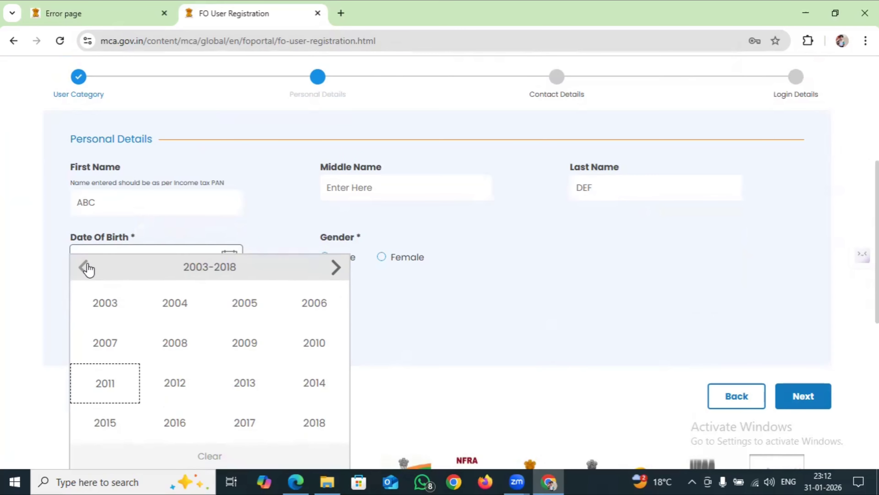
left_click(84, 268)
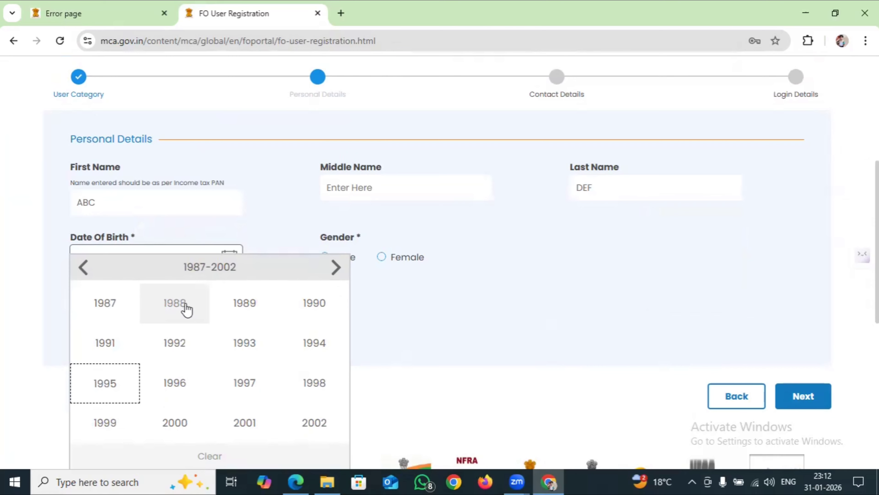
left_click(244, 302)
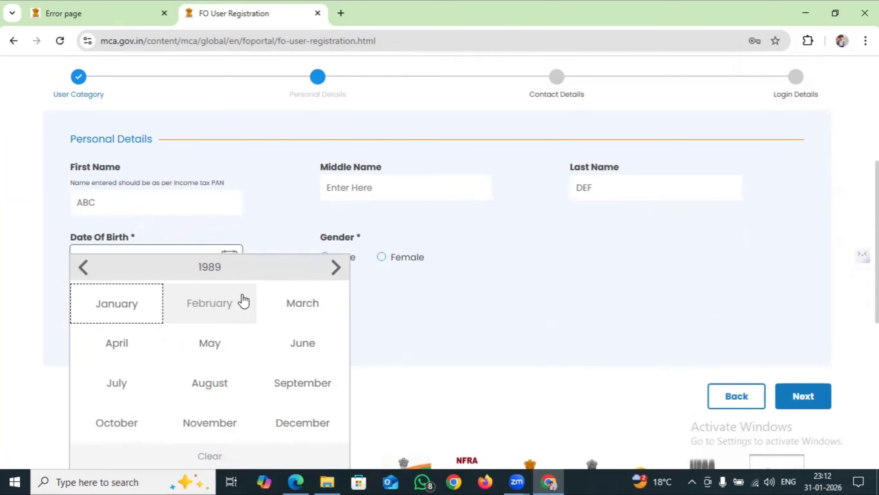
left_click(217, 304)
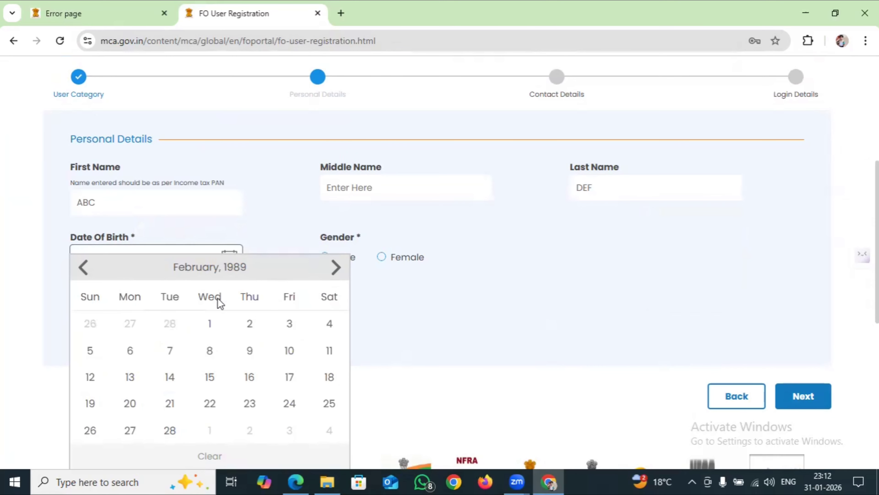
left_click(209, 309)
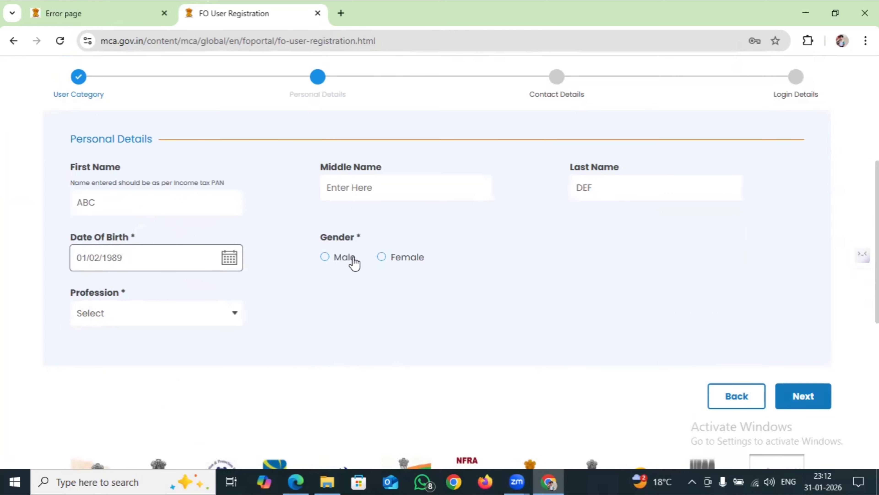
left_click(323, 261)
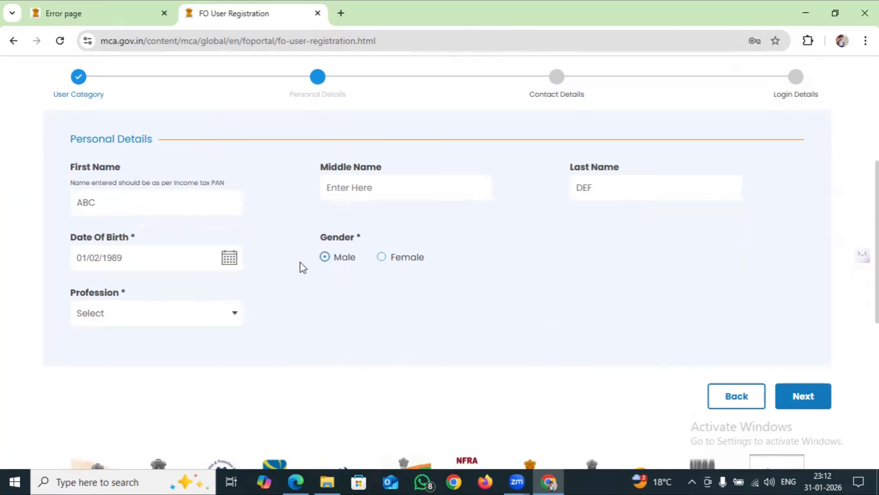
Set the profession to Professional and enter the professional membership number
left_click(194, 305)
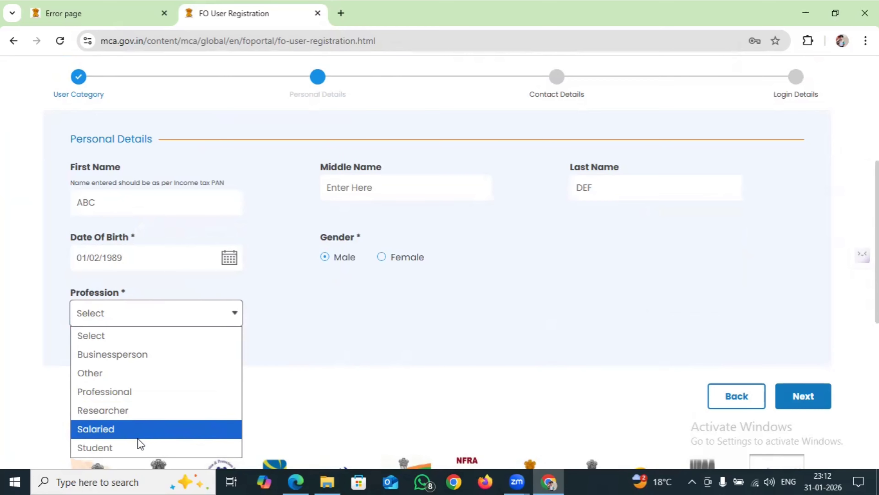
left_click(117, 374)
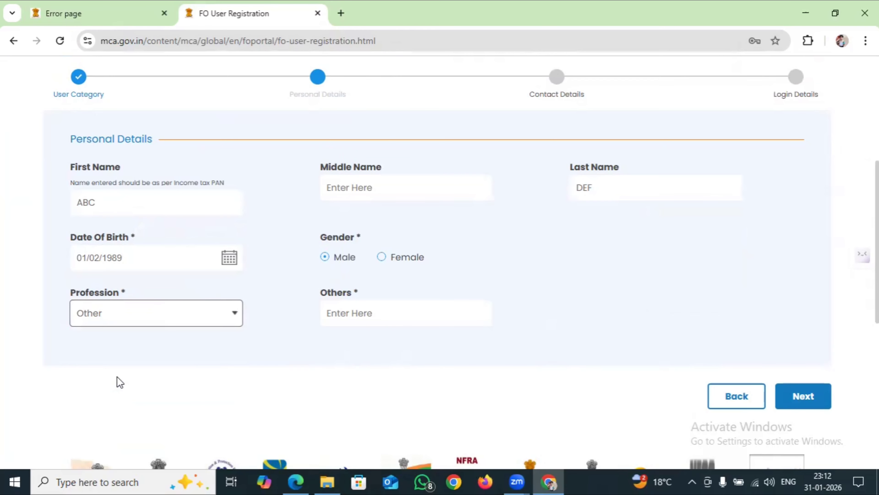
left_click(320, 306)
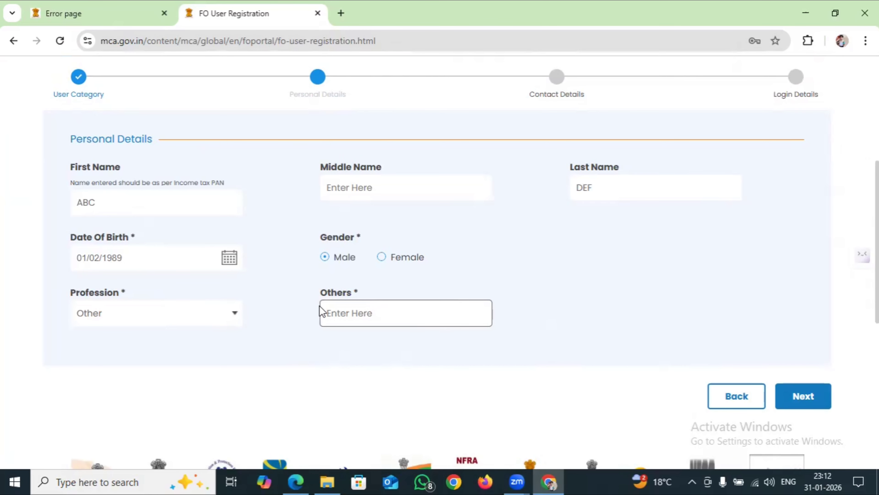
left_click(194, 313)
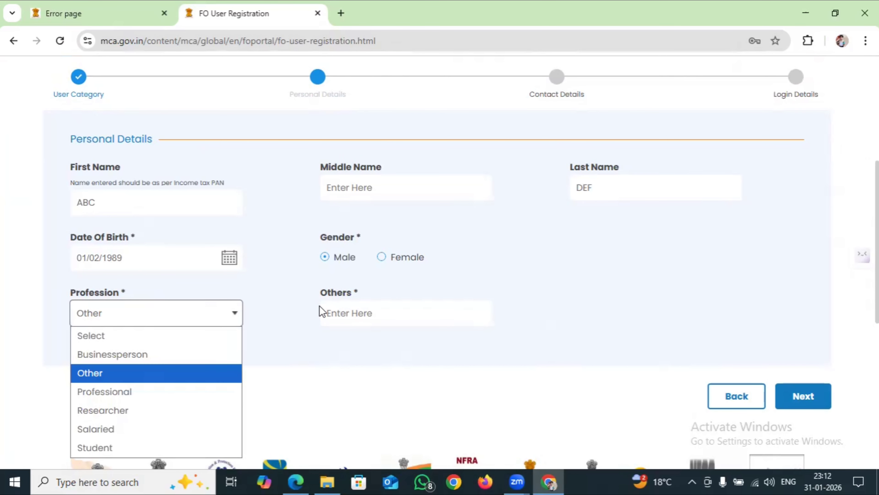
left_click(173, 397)
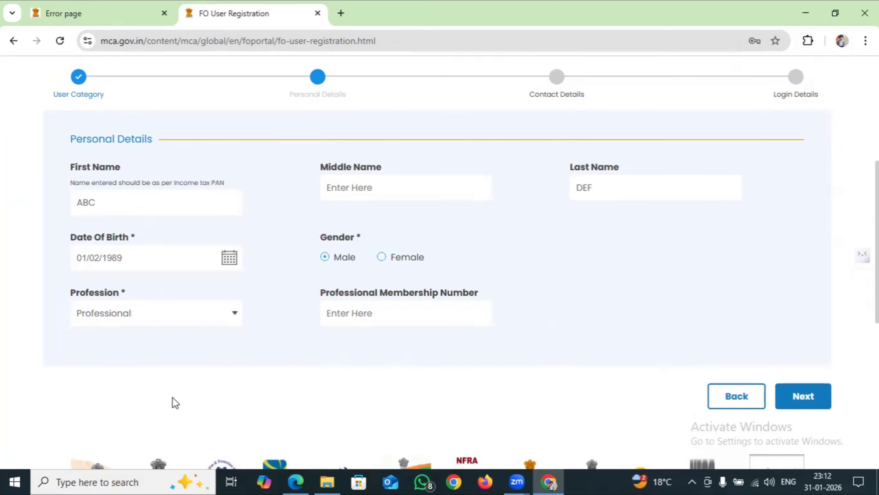
left_click(356, 304)
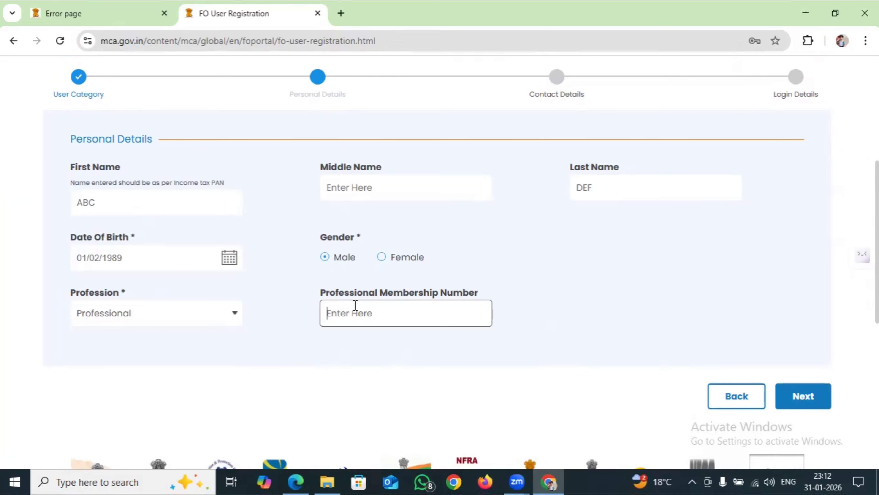
type("123")
On Contact Details, enter the first address line and set the country to India
left_click(792, 399)
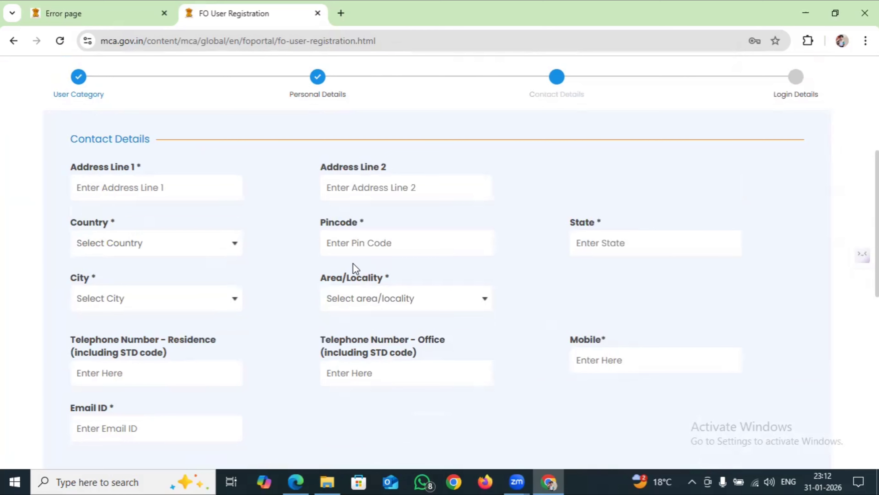
left_click(200, 188)
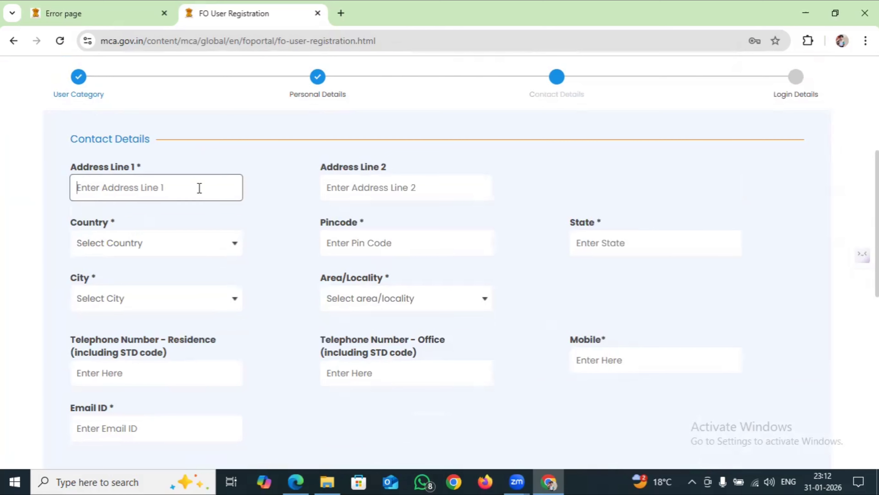
type("SDD GGGG")
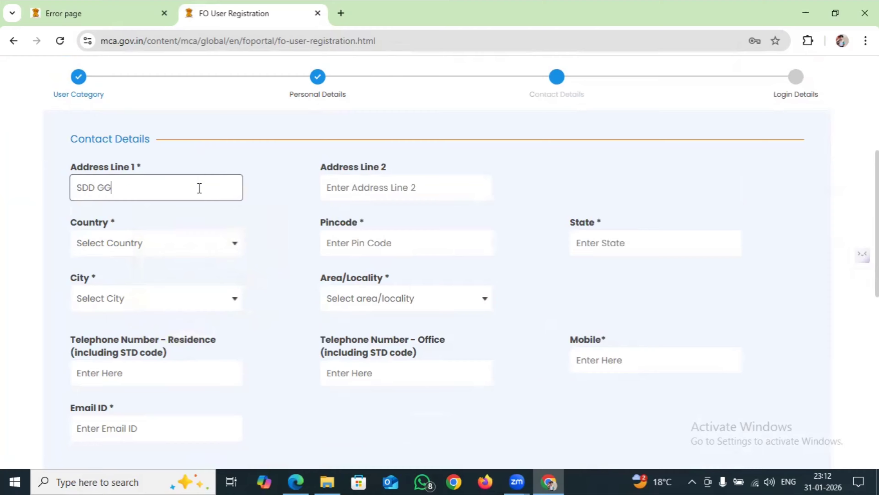
left_click(133, 246)
type("india")
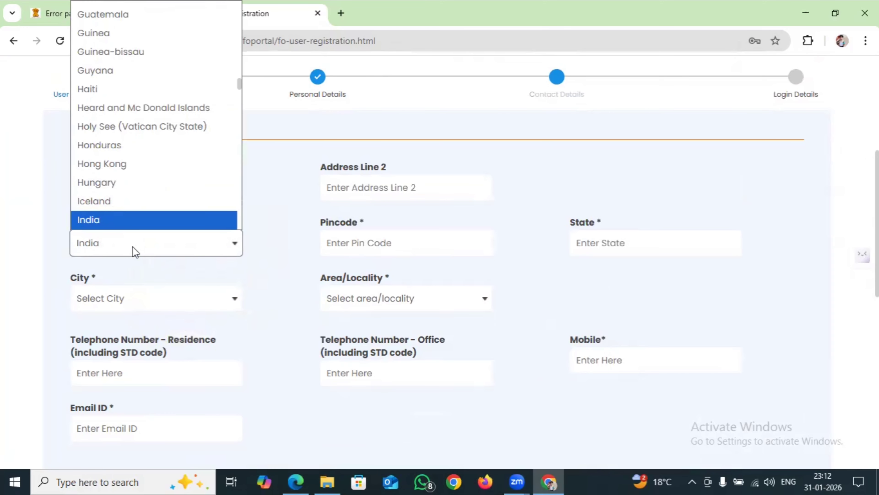
key("Return")
Enter the pincode so the state fills in, then pick the city and locality
left_click(348, 245)
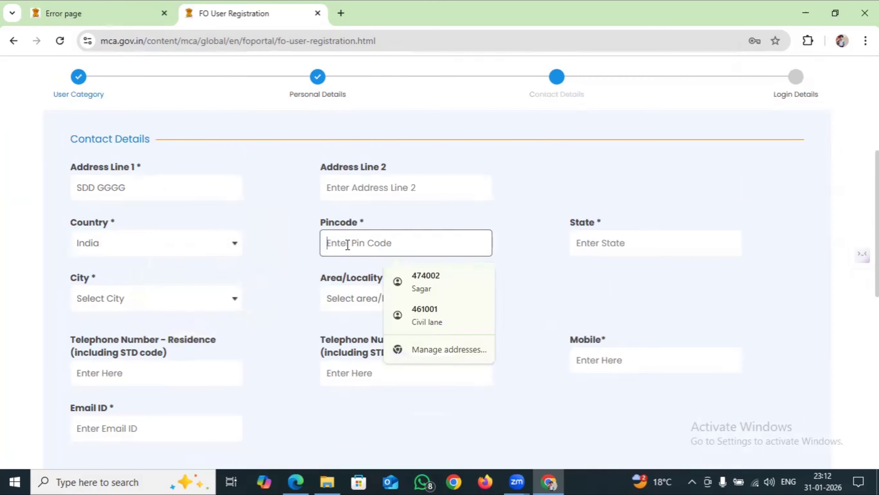
type("461")
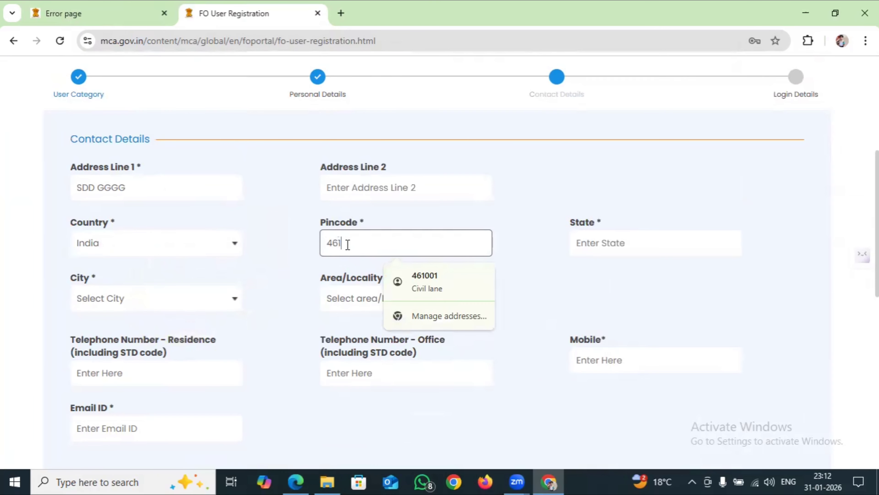
type("001N")
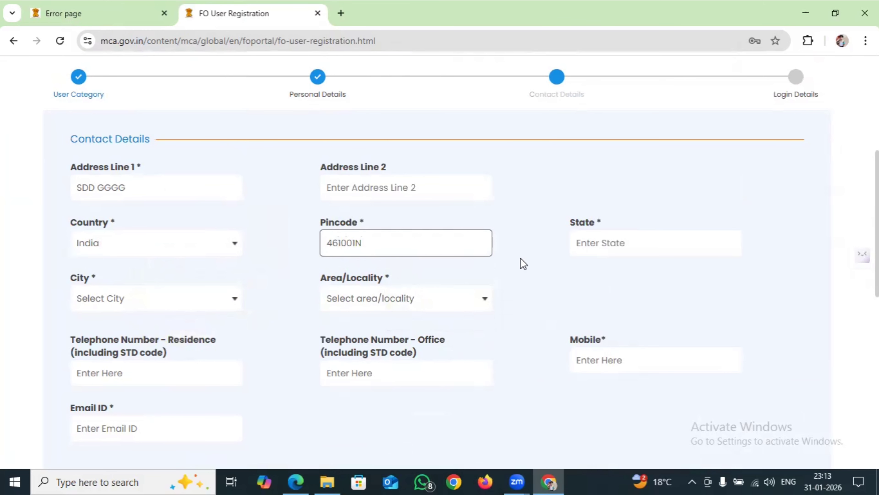
key("BackSpace")
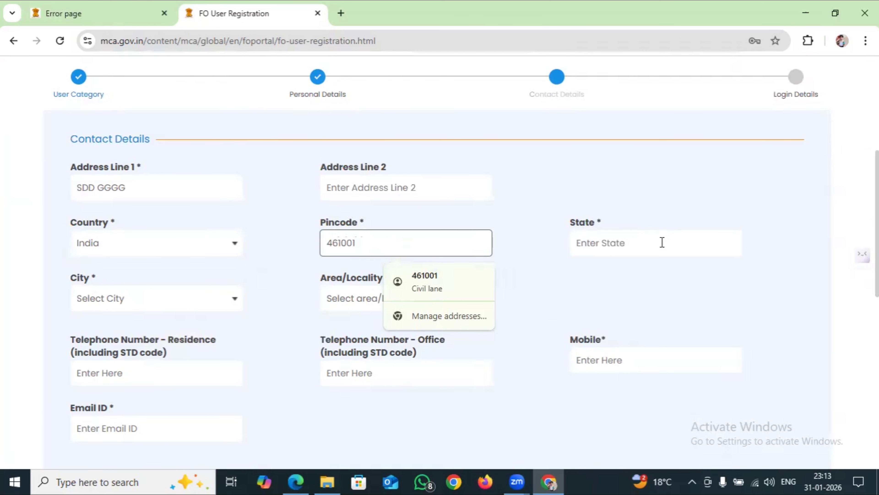
left_click(661, 243)
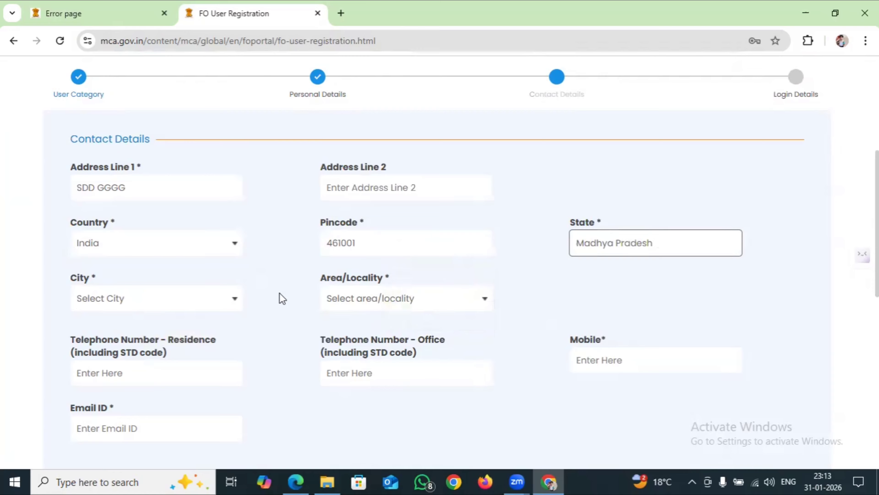
left_click(177, 307)
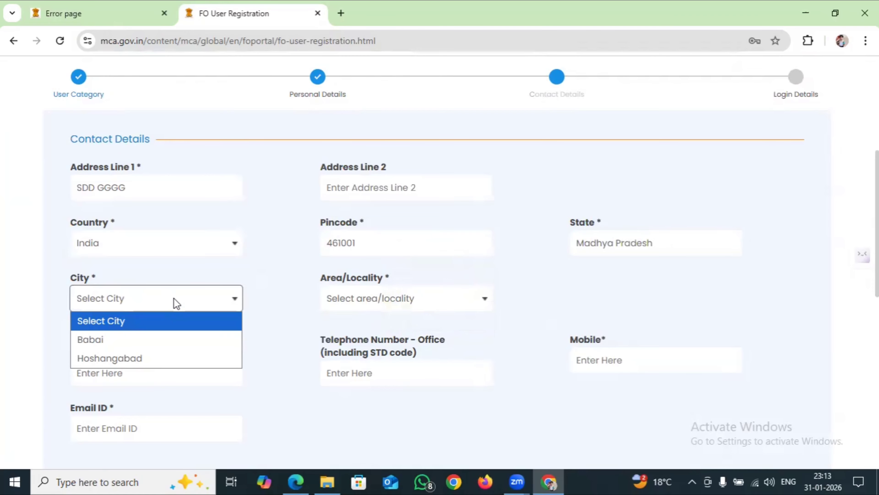
key("Down")
key("Return")
left_click(349, 295)
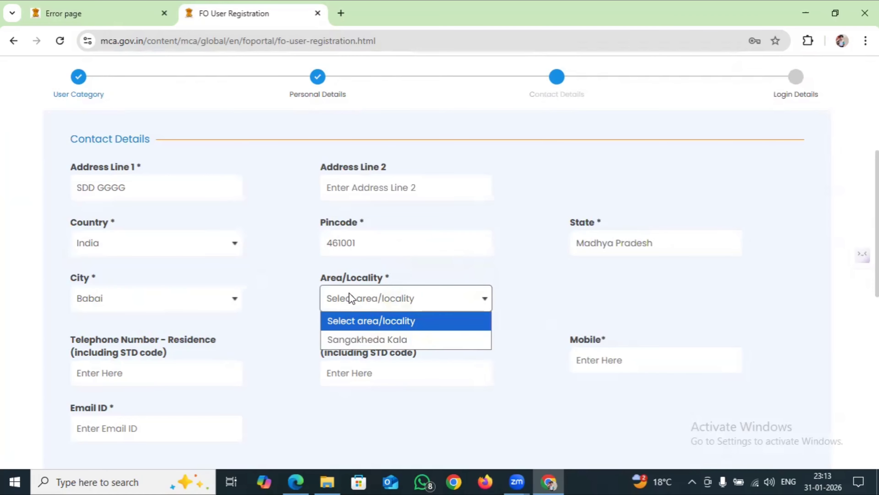
key("Down")
key("Return")
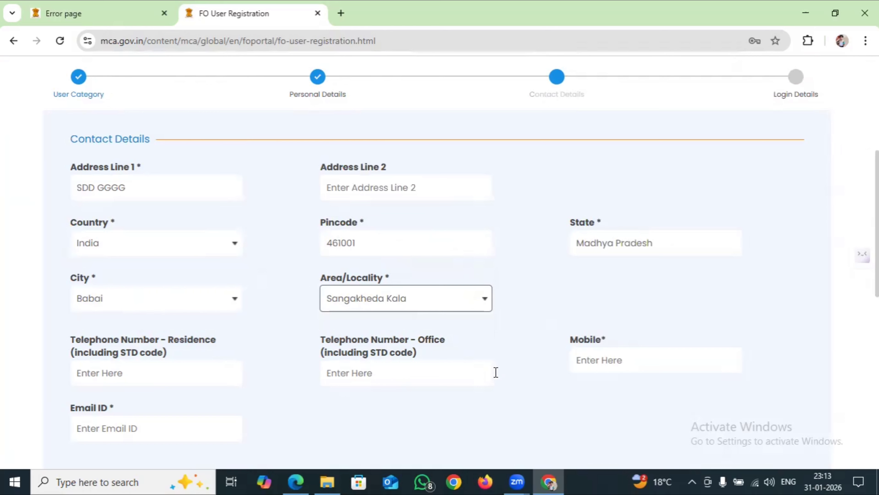
Enter a mobile number and the e-mail address in Contact Details
key("Tab")
key("Tab")
key("Tab")
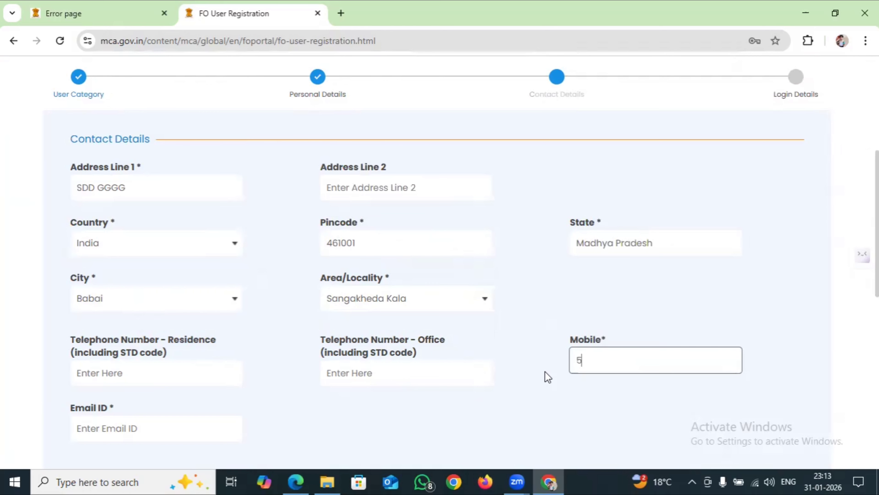
left_click(138, 427)
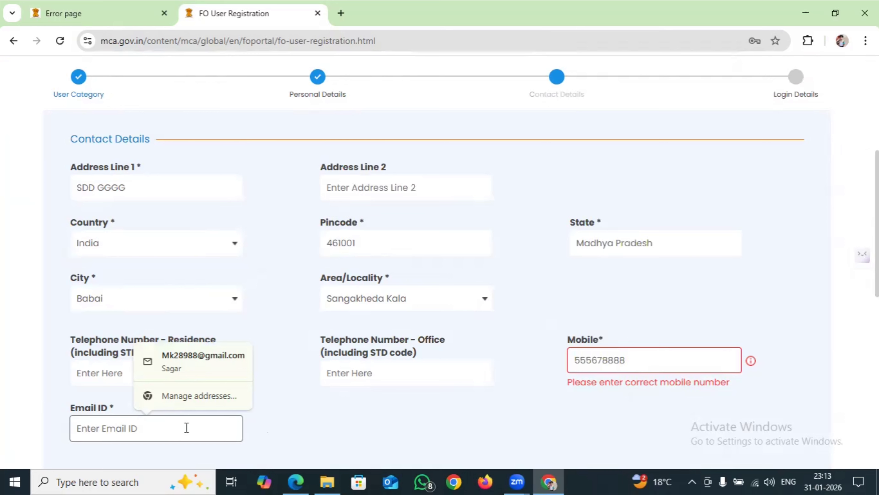
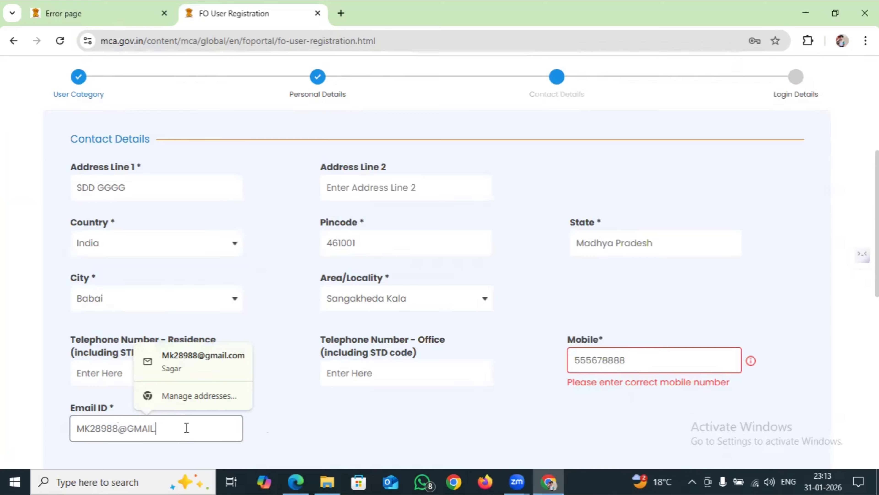
Replace the invalid mobile number with a corrected one prefixed by 0
left_click(650, 358)
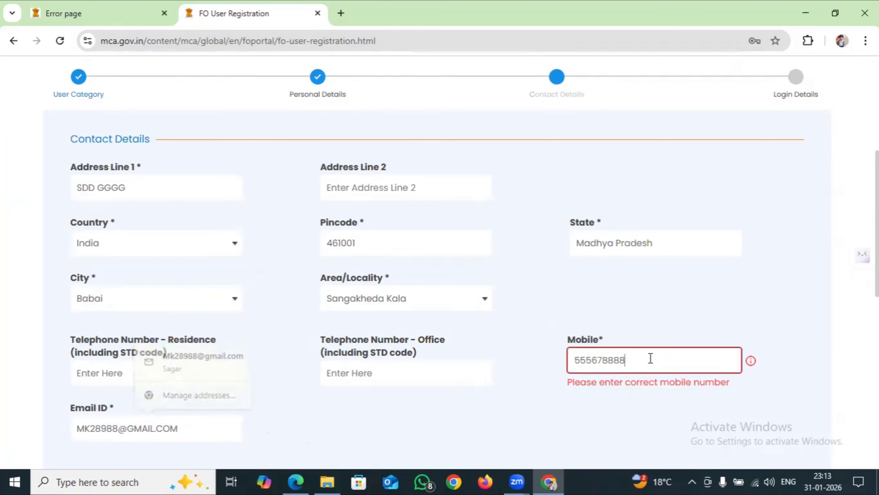
type("0")
key("BackSpace")
key("BackSpace")
key("BackSpace")
key("BackSpace")
key("BackSpace")
key("BackSpace")
key("BackSpace")
key("BackSpace")
key("BackSpace")
key("BackSpace")
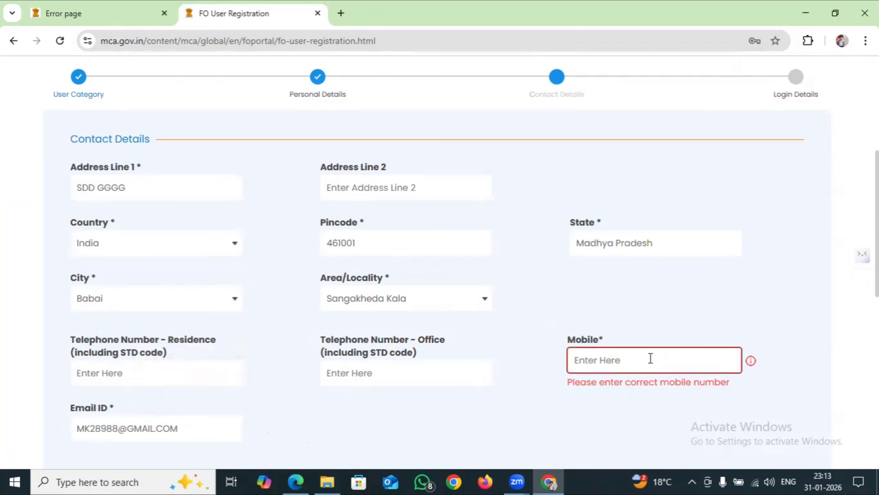
key("Left")
key("Home")
type("0")
scroll(815, 335, "down", 5)
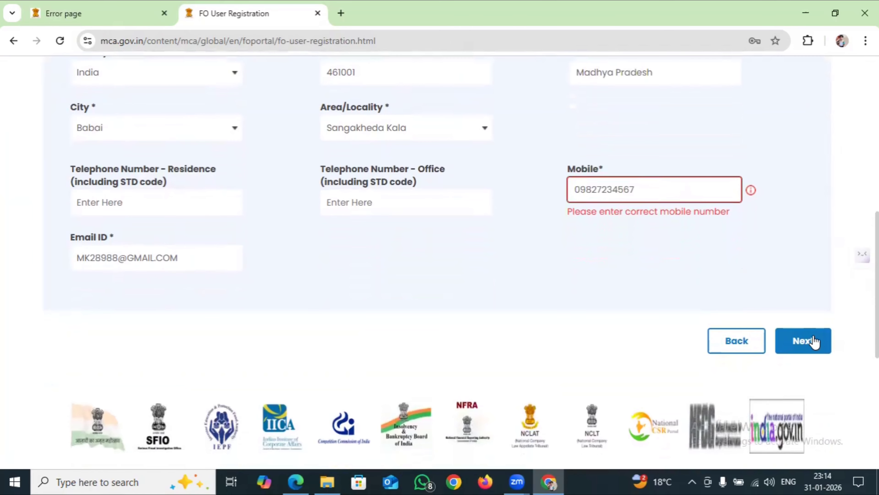
Advance to Login Details and enter the account password and its confirmation
left_click(816, 336)
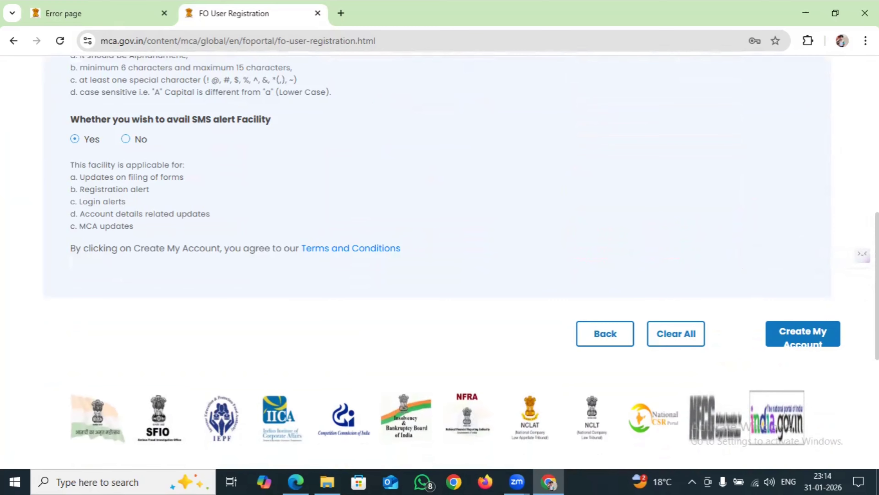
scroll(445, 253, "up", 3)
scroll(439, 259, "up", 2)
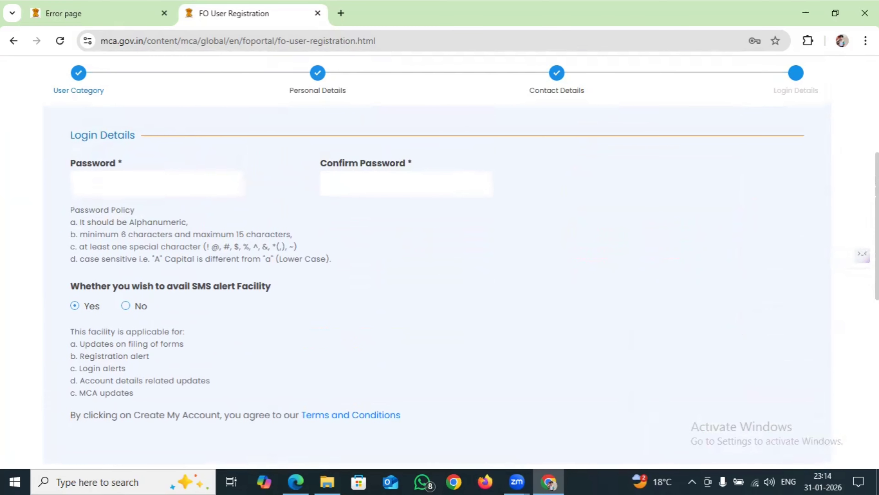
scroll(440, 260, "up", 1)
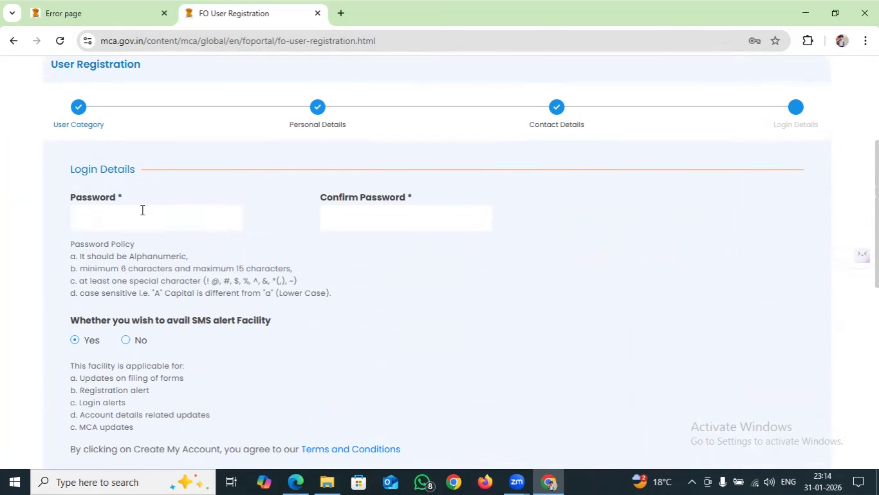
left_click(142, 210)
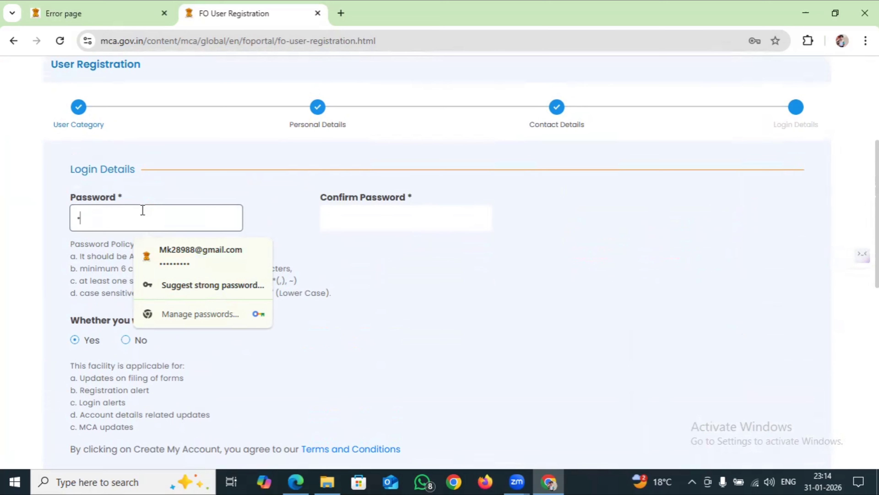
type("*******")
left_click(326, 218)
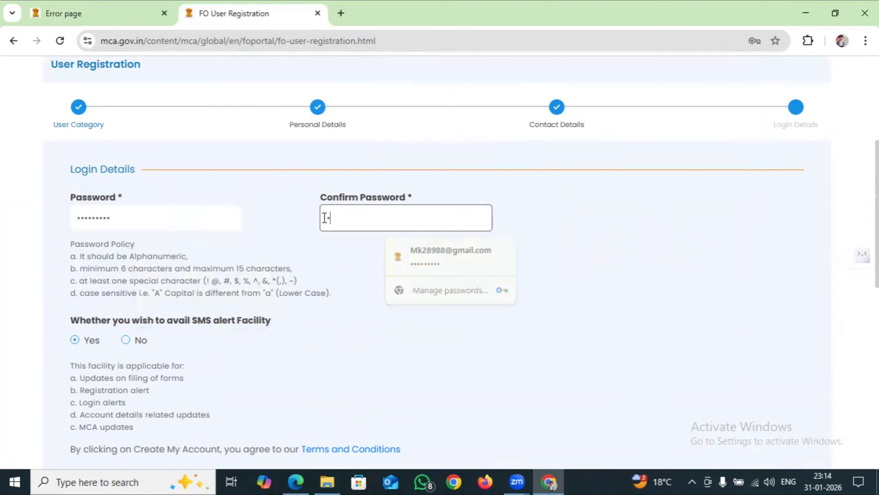
type("•••••••••")
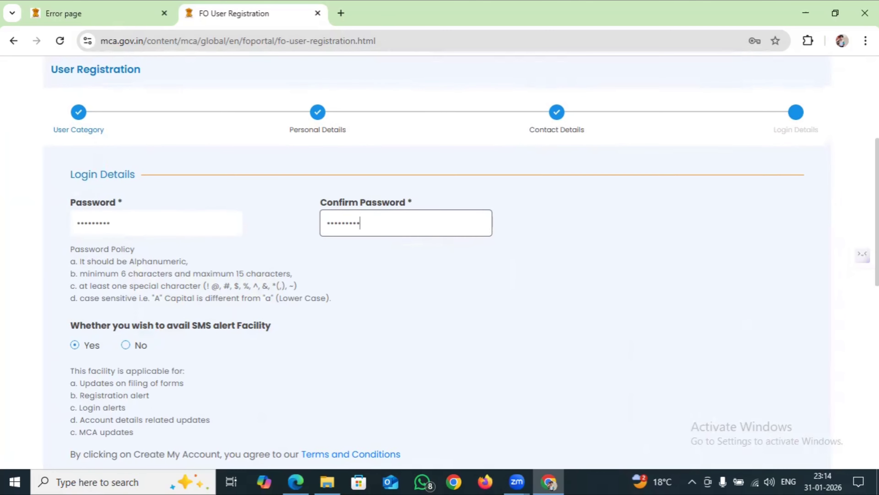
scroll(825, 353, "down", 5)
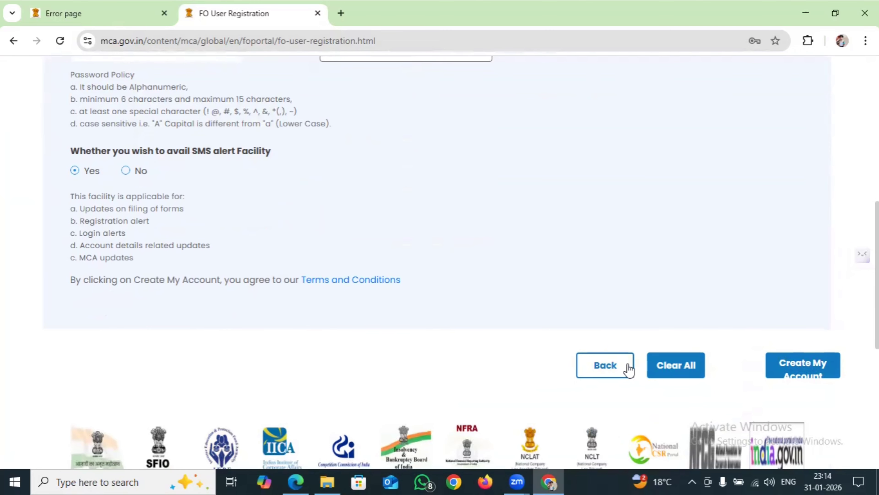
Submit Create My Account, close the OTP prompt unverified, and return to the registration tab
left_click(807, 366)
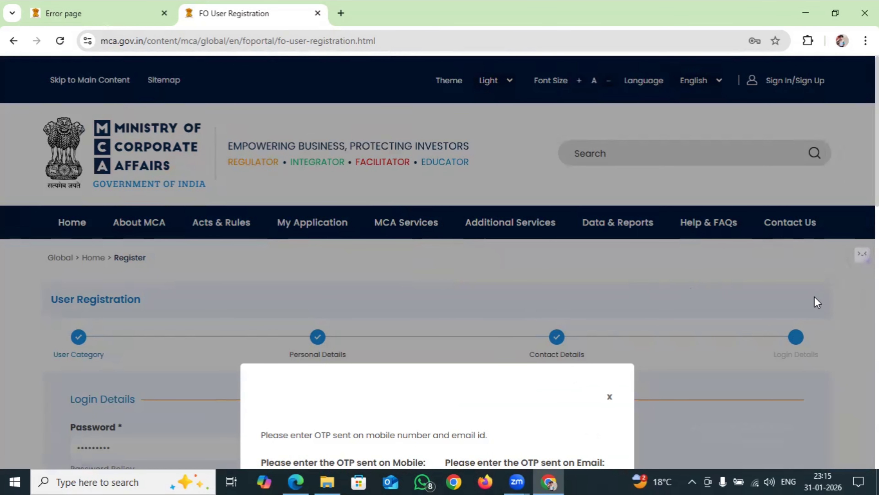
scroll(818, 302, "down", 5)
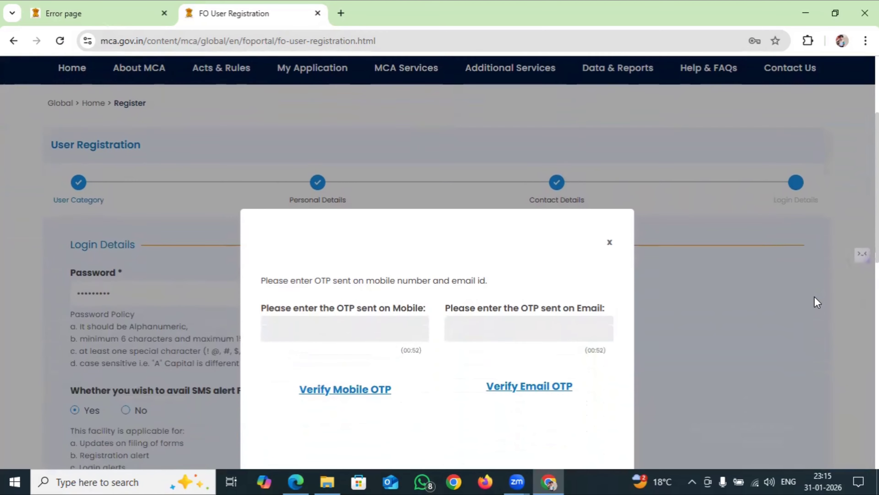
scroll(817, 302, "down", 2)
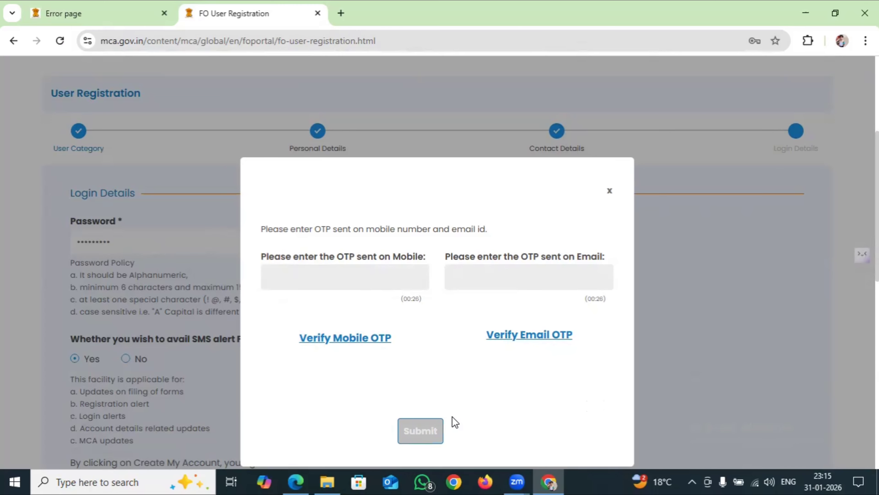
left_click(611, 194)
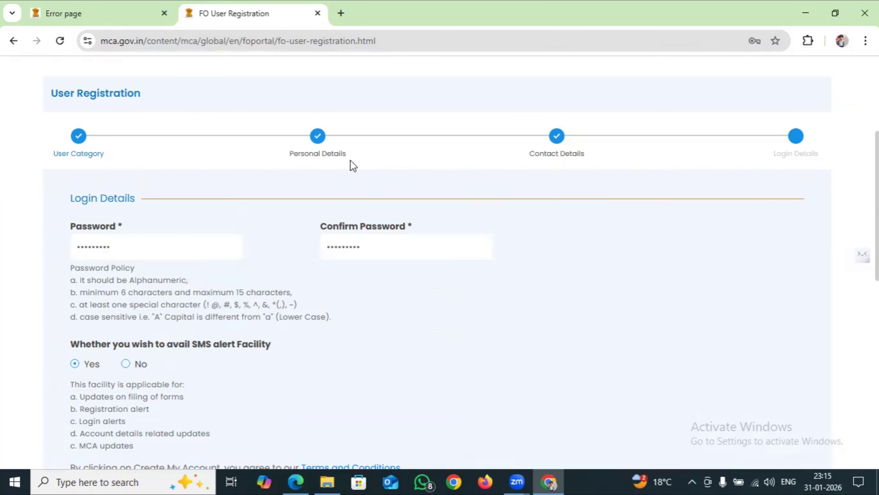
left_click(140, 20)
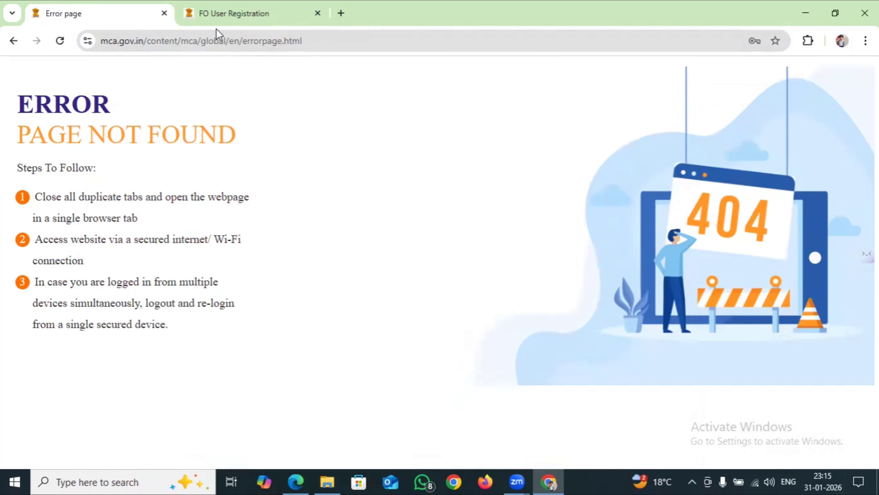
left_click(226, 20)
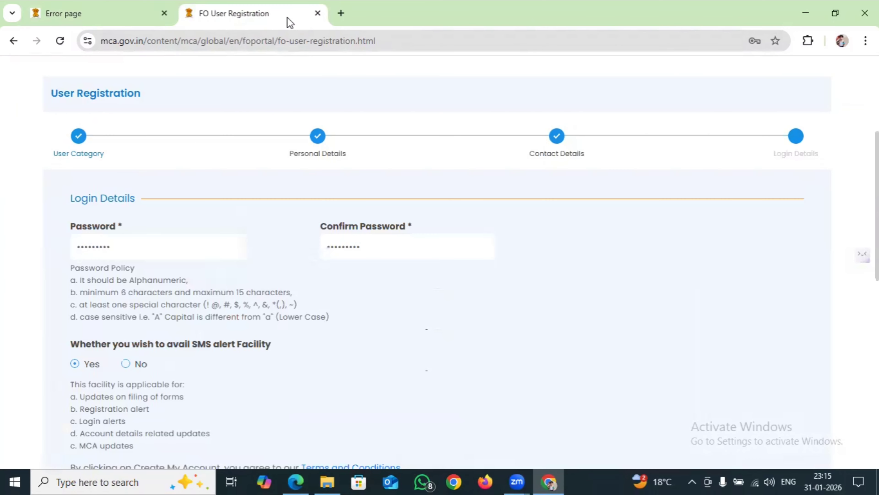
Rerun the 'mca' search in a new tab, open the mca.gov.in home page, decline password saving
left_click(341, 13)
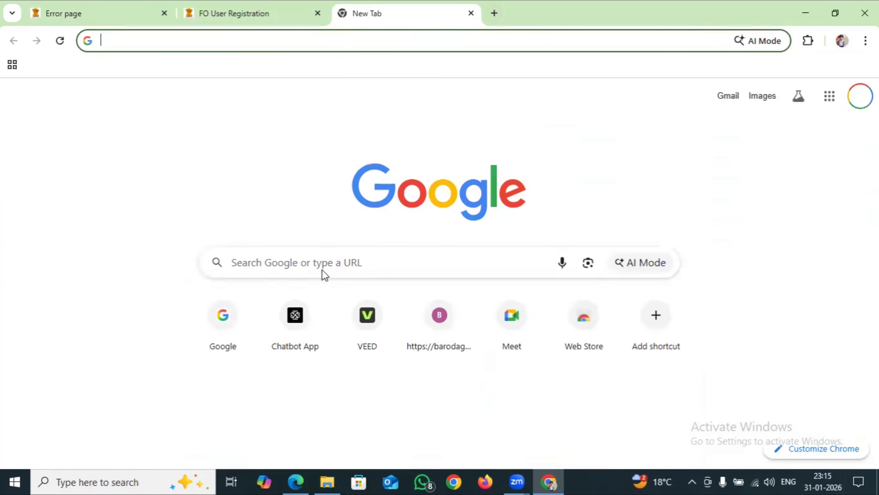
left_click(326, 268)
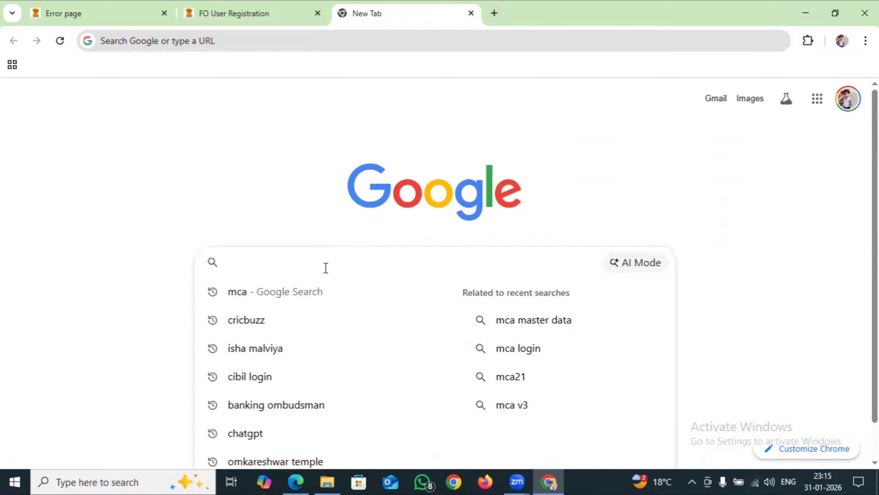
left_click(310, 287)
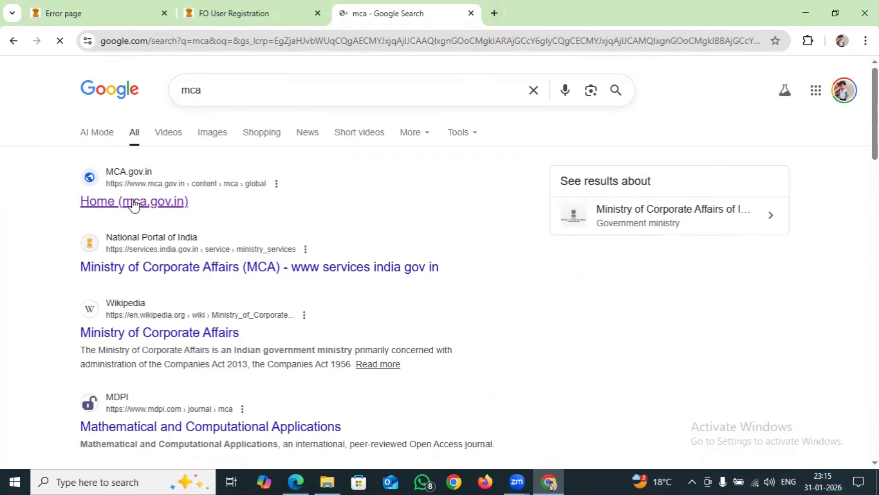
left_click(134, 202)
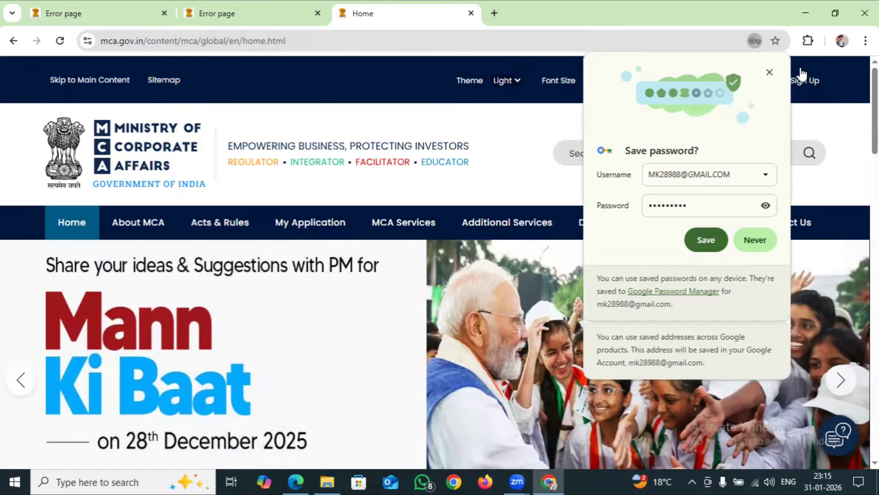
left_click(769, 73)
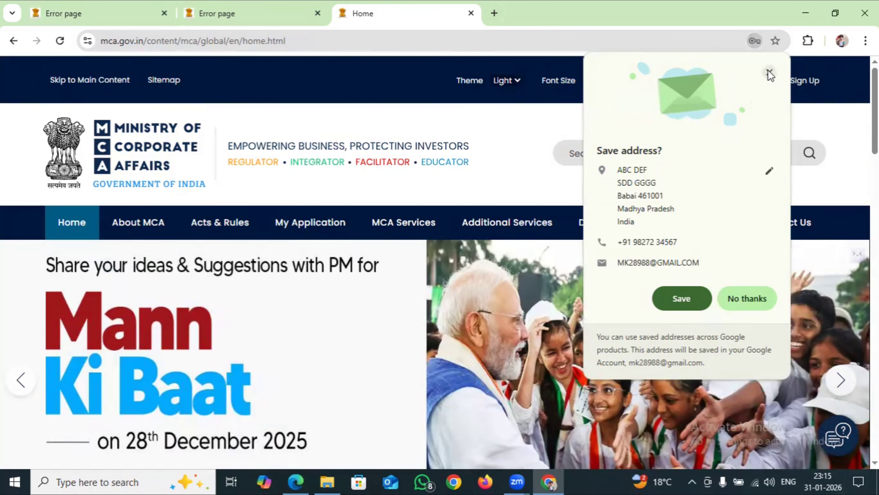
Dismiss the save-address prompt and open the MCA sign-in page with the saved user ID prefilled
left_click(770, 73)
left_click(769, 79)
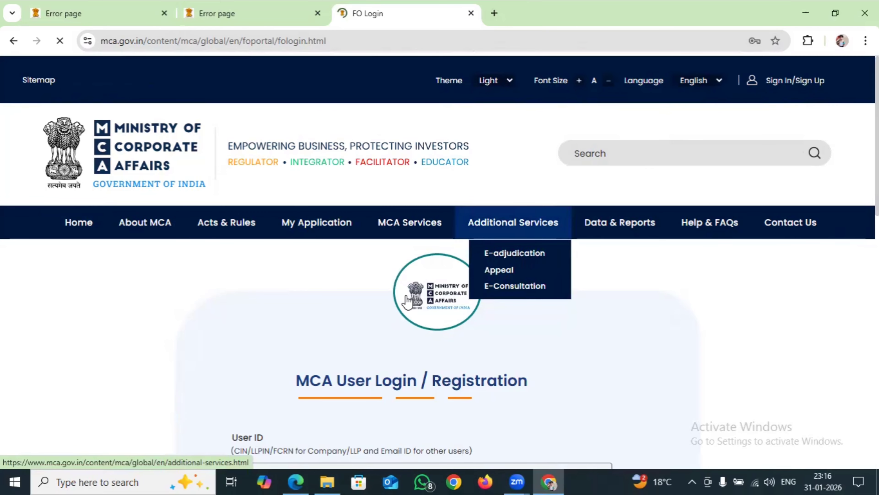
scroll(709, 313, "down", 5)
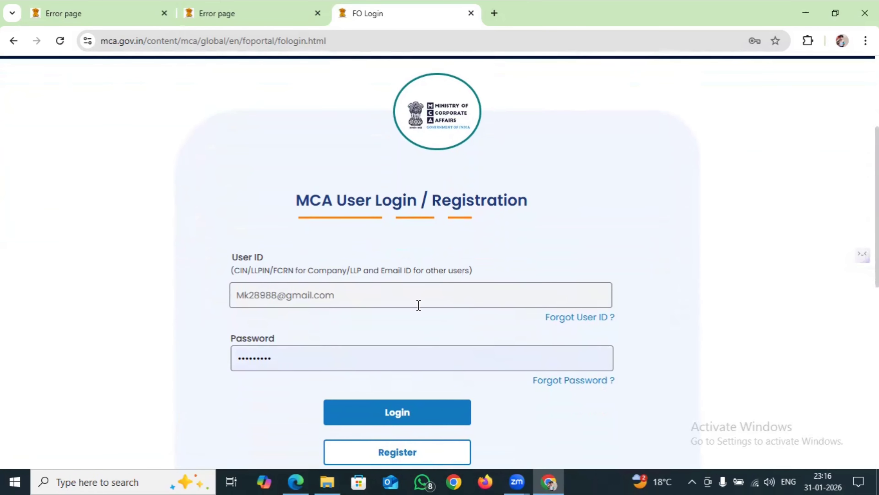
left_click(376, 295)
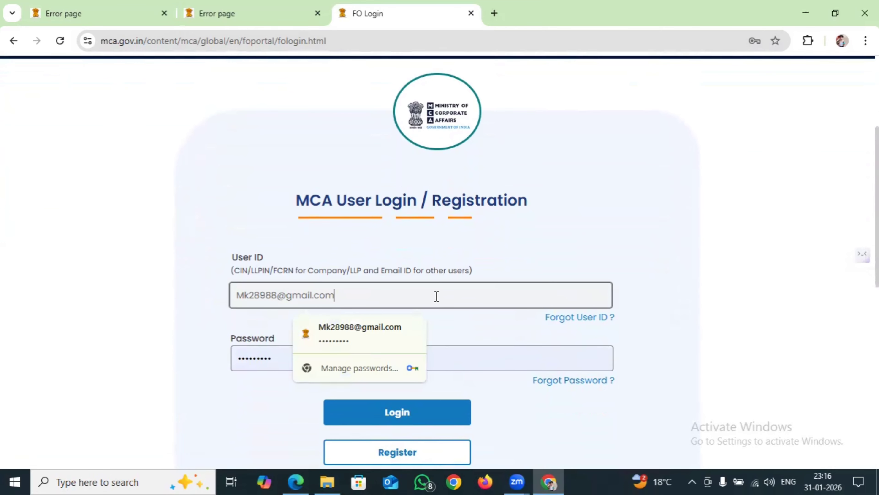
left_click(669, 282)
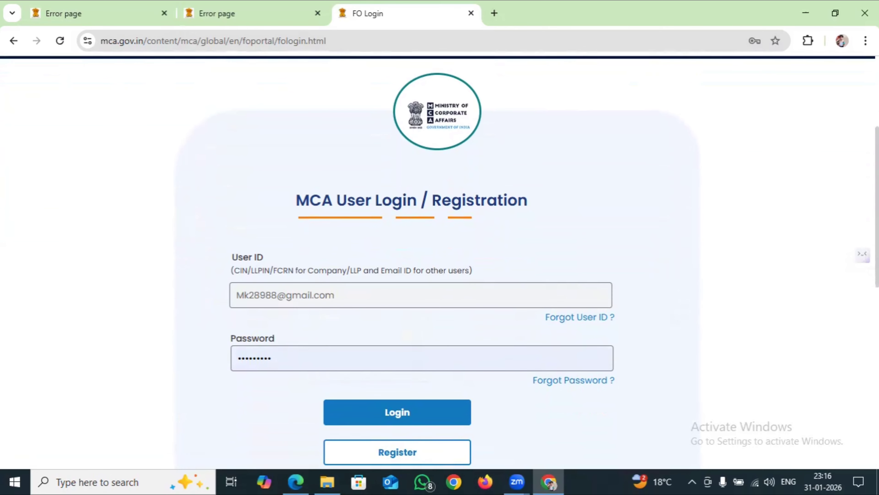
scroll(440, 260, "down", 3)
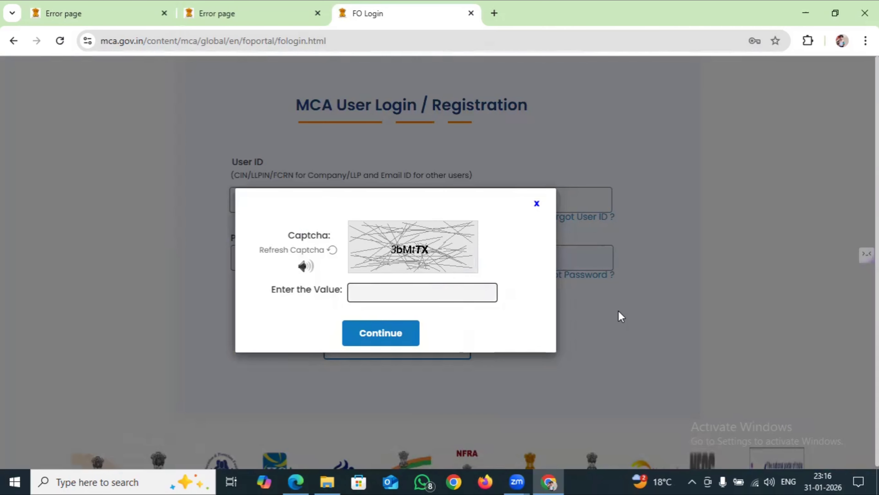
Enter the captcha text and log in, bringing up the My Application page
left_click(426, 294)
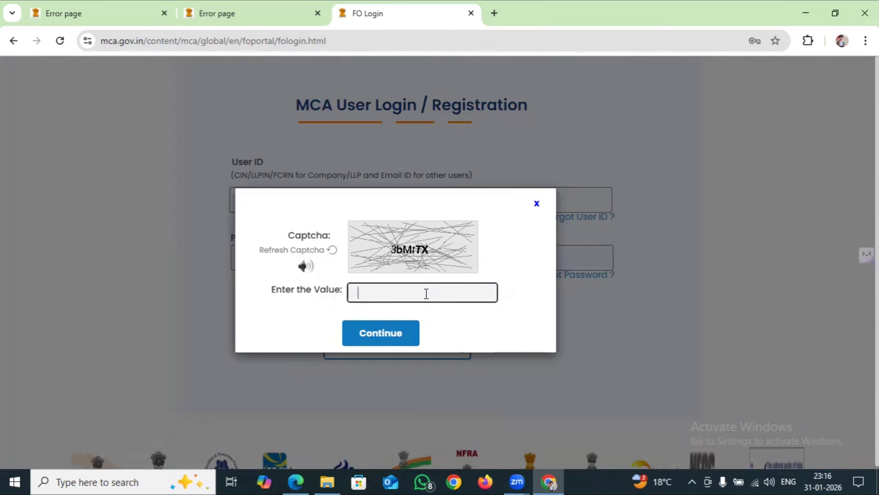
type("3bMtTX")
left_click(399, 336)
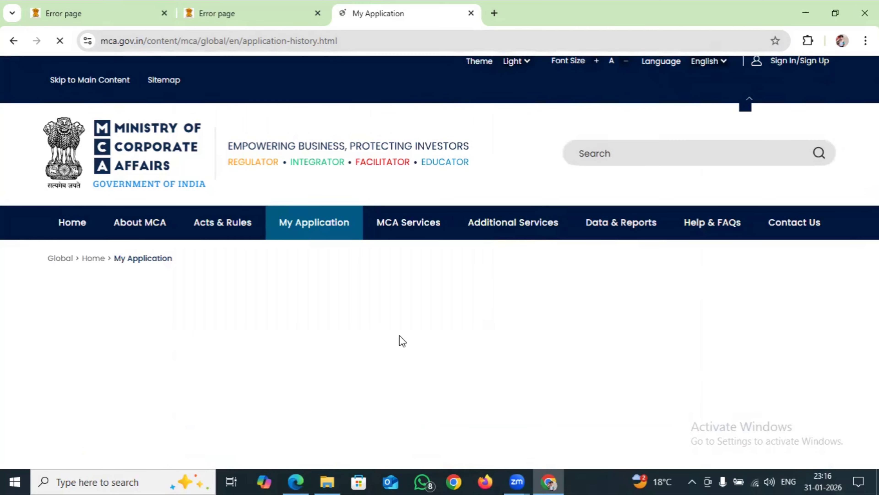
Go to the Master Data Services page
mouse_move(387, 223)
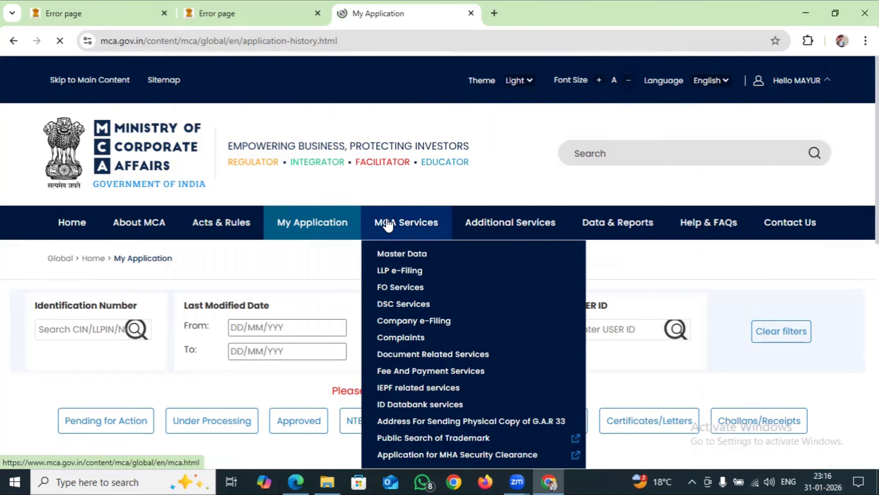
mouse_move(395, 256)
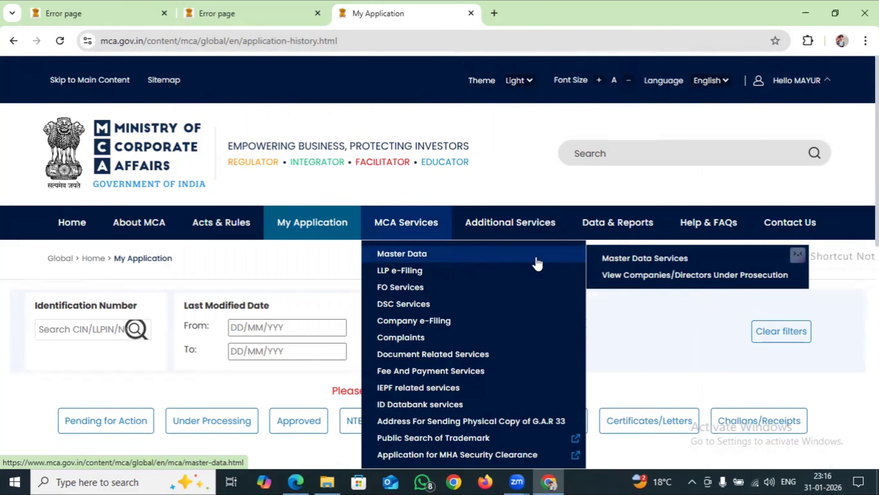
left_click(596, 260)
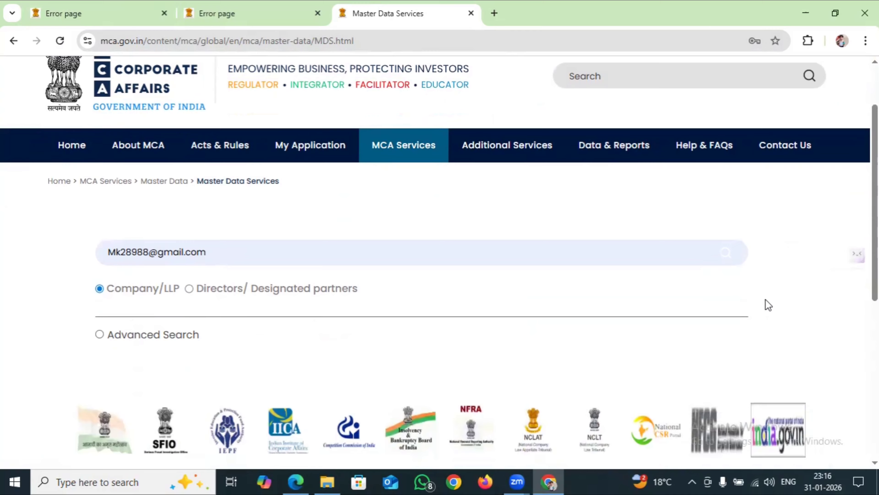
Replace the prefilled search text with 'tata housing' and search as Company/LLP
scroll(765, 299, "down", 2)
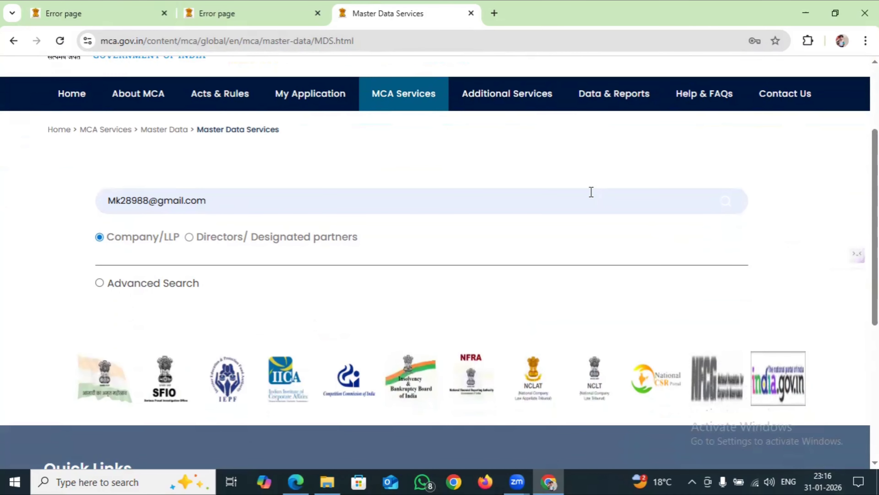
left_click(589, 202)
key("BackSpace")
key("BackSpace")
key("BackSpace")
key("BackSpace")
key("BackSpace")
key("BackSpace")
key("BackSpace")
key("BackSpace")
key("BackSpace")
key("BackSpace")
key("BackSpace")
key("BackSpace")
key("BackSpace")
key("BackSpace")
key("BackSpace")
key("BackSpace")
key("BackSpace")
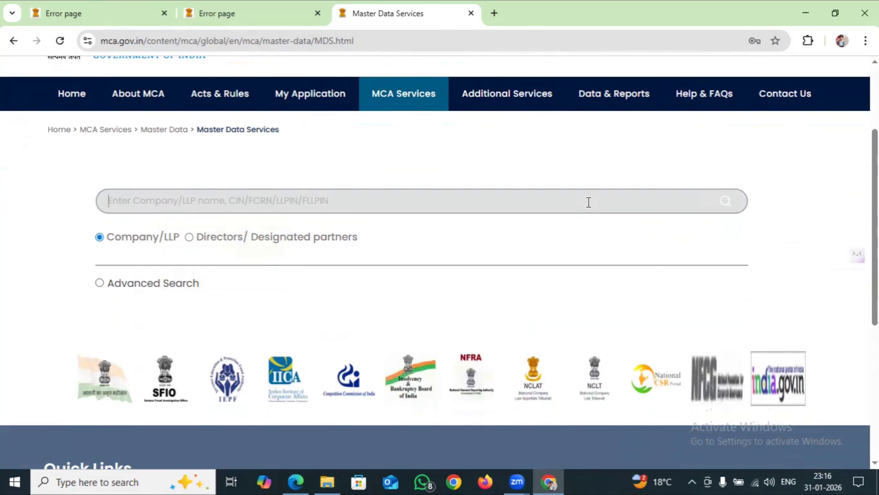
type("tata housing")
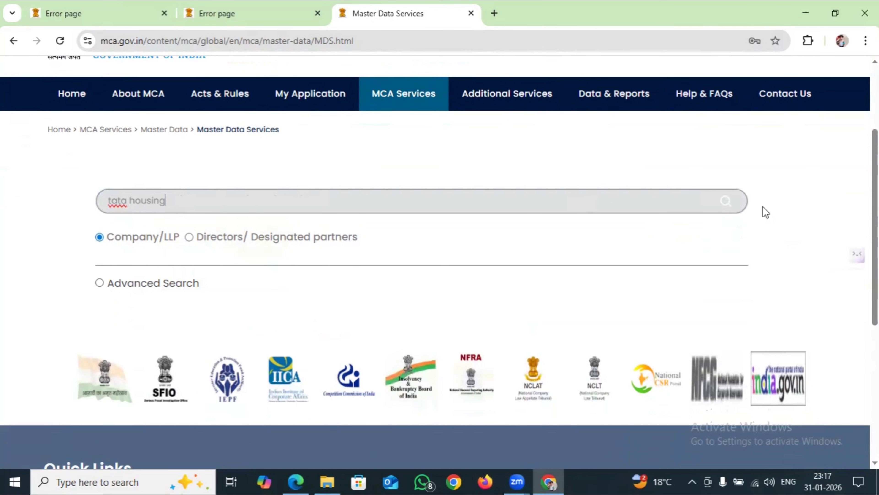
left_click(727, 207)
Enter and correct the captcha value and submit it, which returns an error
left_click(520, 240)
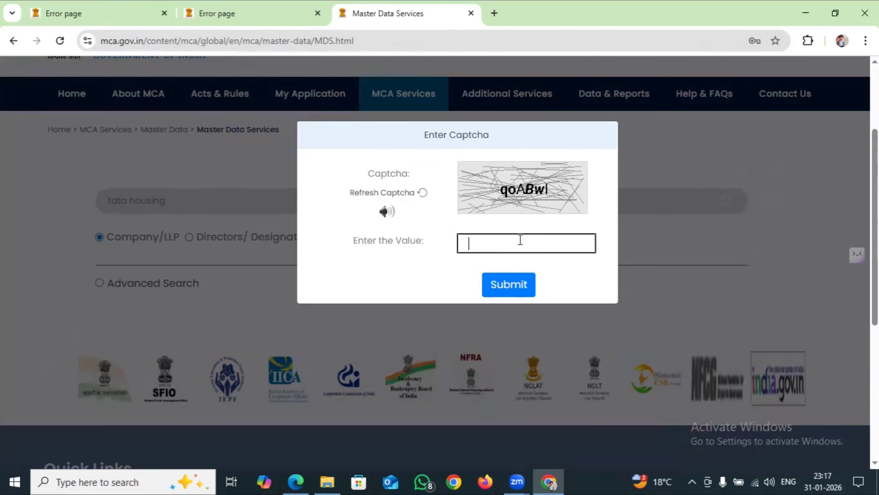
type("q")
type("0A")
type("B")
type("w")
key("BackSpace")
type("wl")
left_click(516, 290)
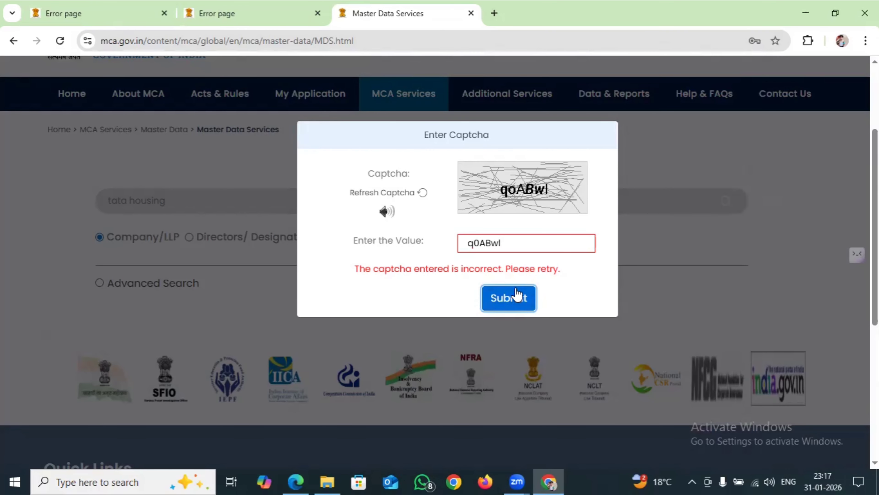
left_click(480, 243)
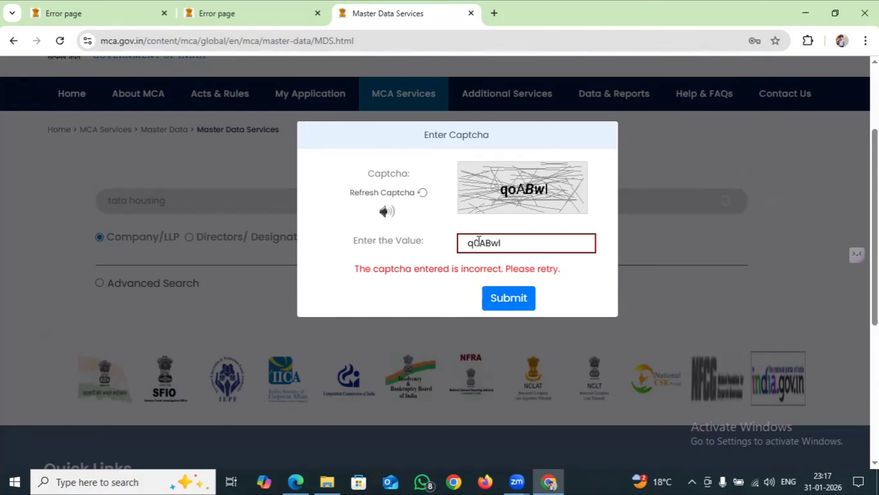
key("BackSpace")
type("o")
key("BackSpace")
type("0")
left_click(515, 299)
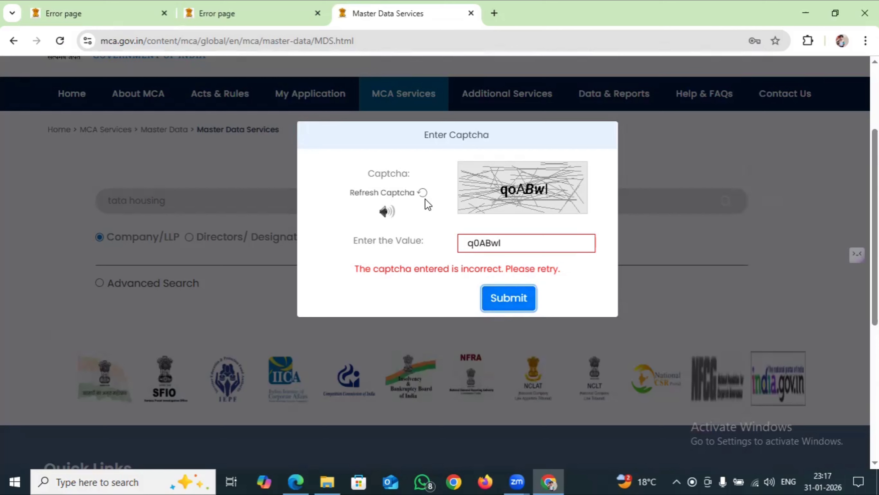
Refresh the captcha, enter the new code and submit to list the two Tata Housing results
left_click(422, 192)
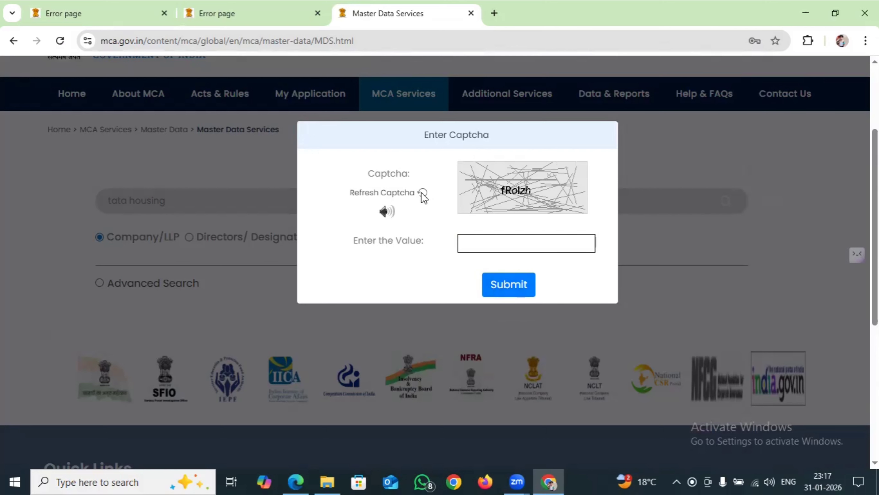
left_click(479, 239)
type("f")
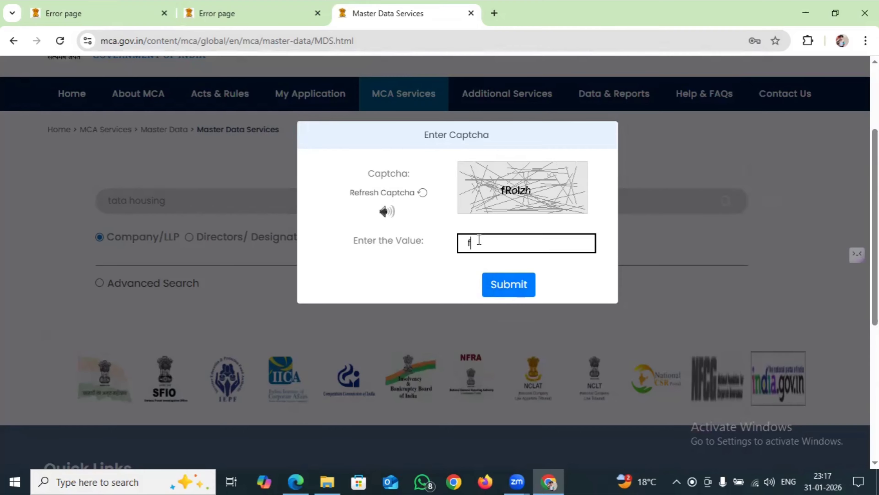
type("Rolzh")
left_click(526, 291)
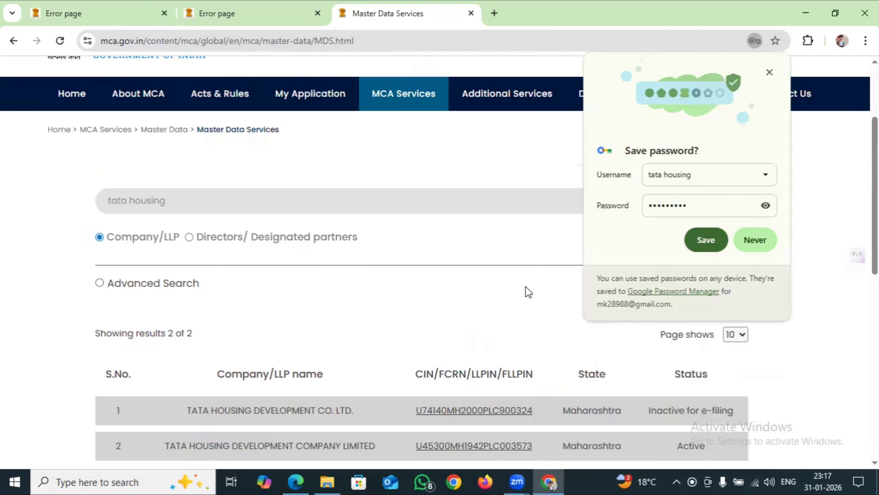
Decline saving the password and open the CIN of TATA HOUSING DEVELOPMENT COMPANY LIMITED in row 2
left_click(754, 245)
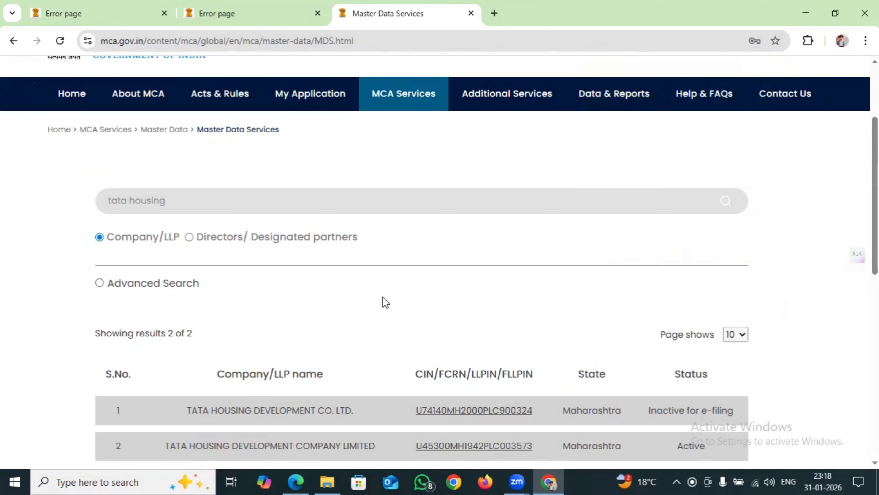
scroll(385, 302, "down", 3)
scroll(385, 302, "down", 2)
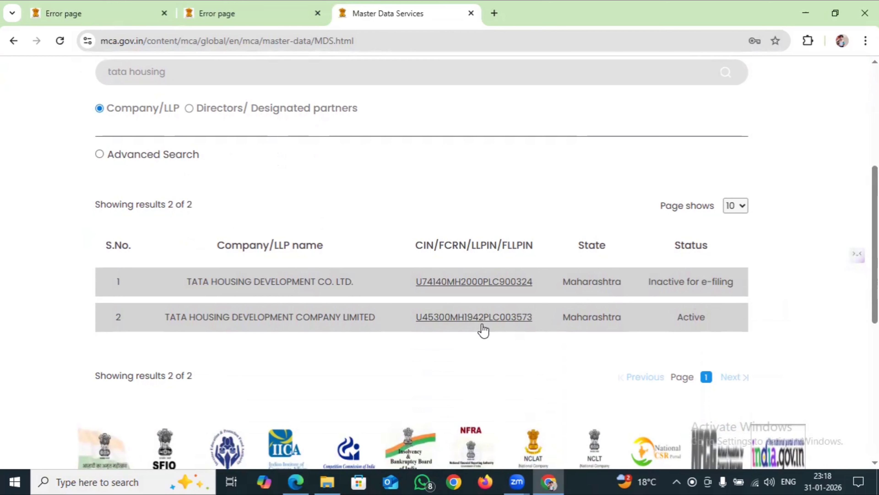
left_click(463, 317)
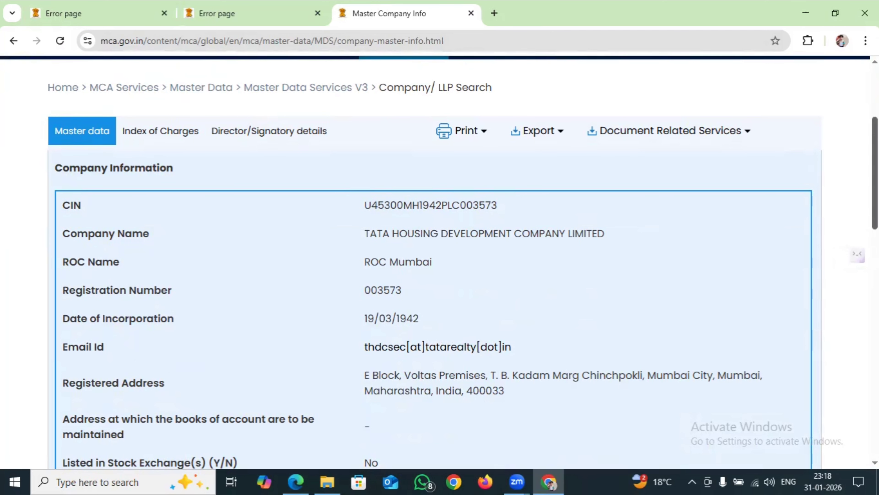
scroll(440, 264, "down", 6)
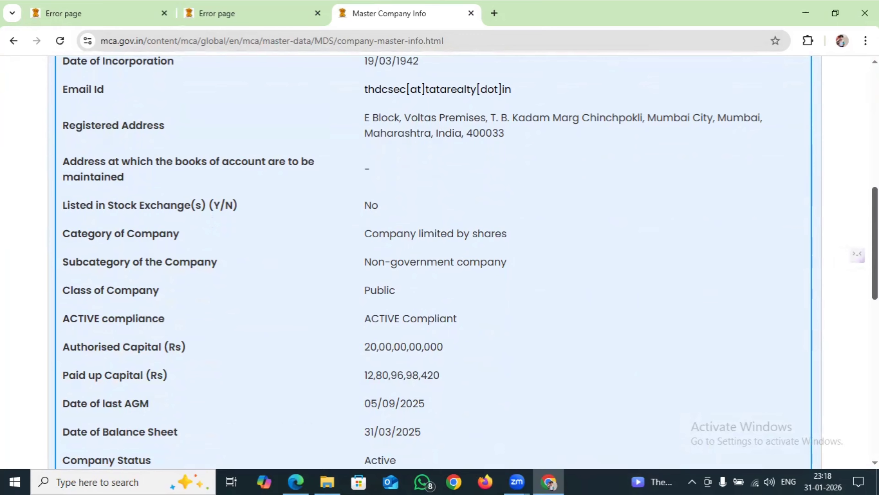
scroll(855, 281, "down", 2)
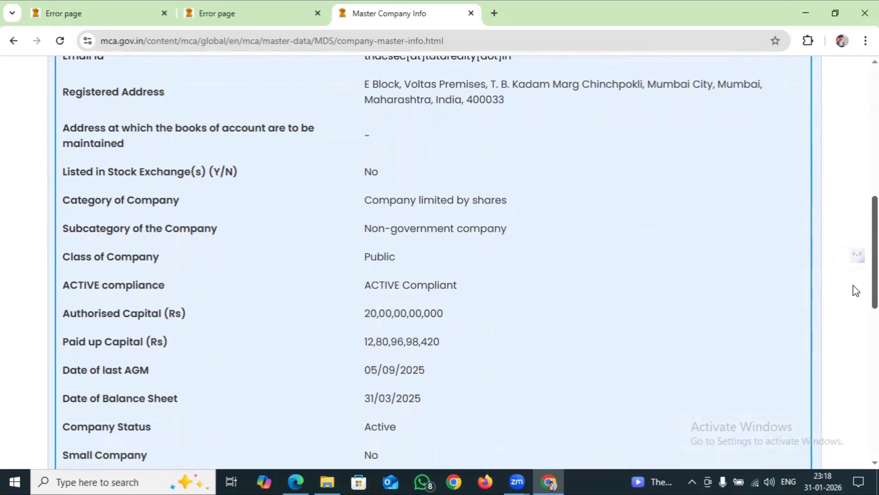
scroll(850, 295, "down", 6)
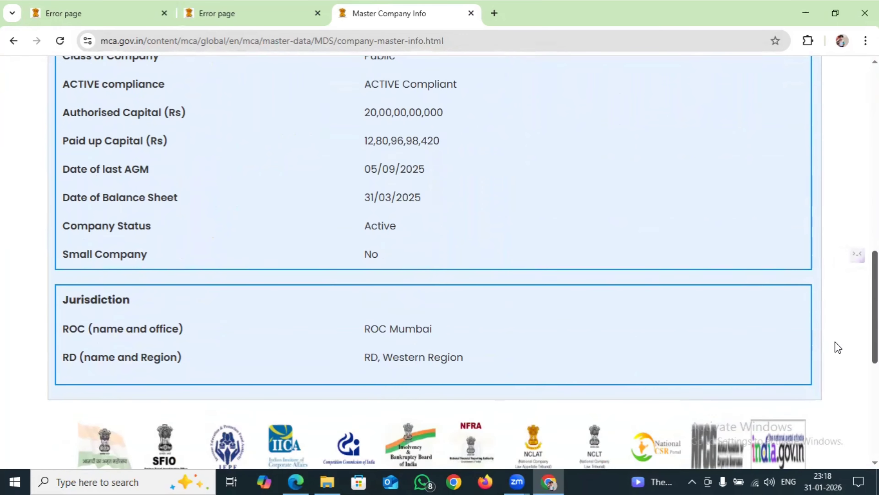
scroll(838, 344, "up", 10)
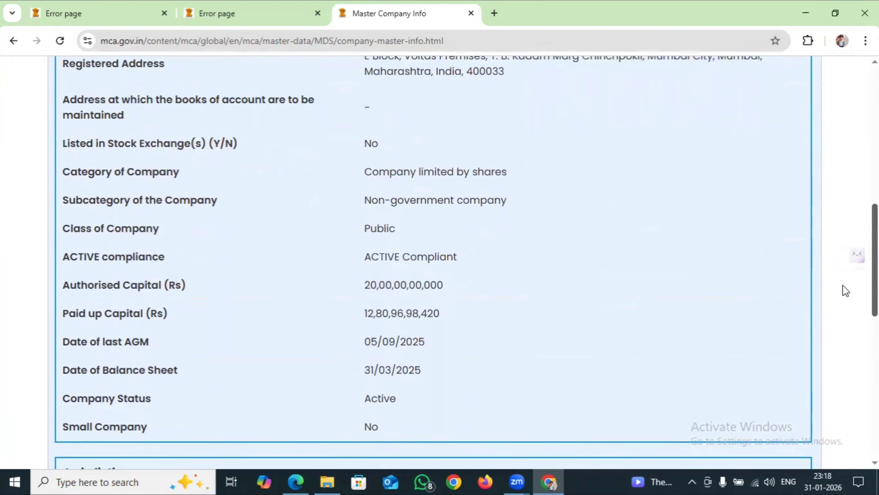
scroll(850, 255, "up", 6)
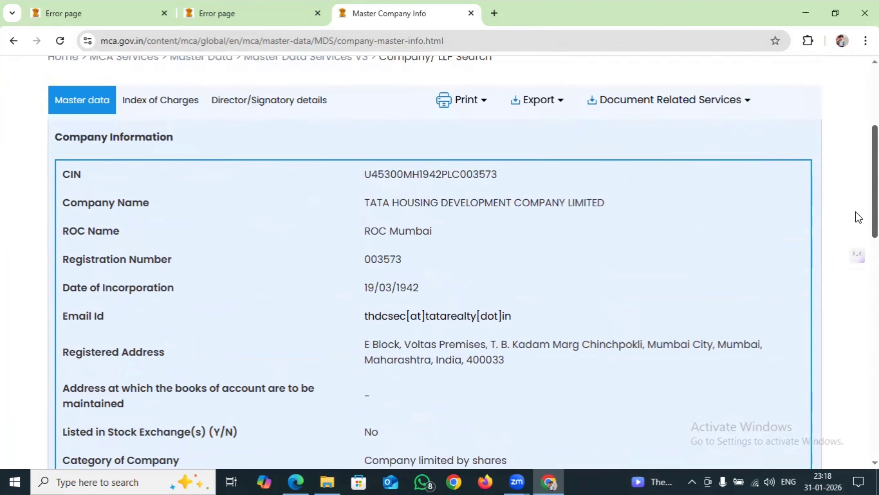
scroll(462, 262, "up", 2)
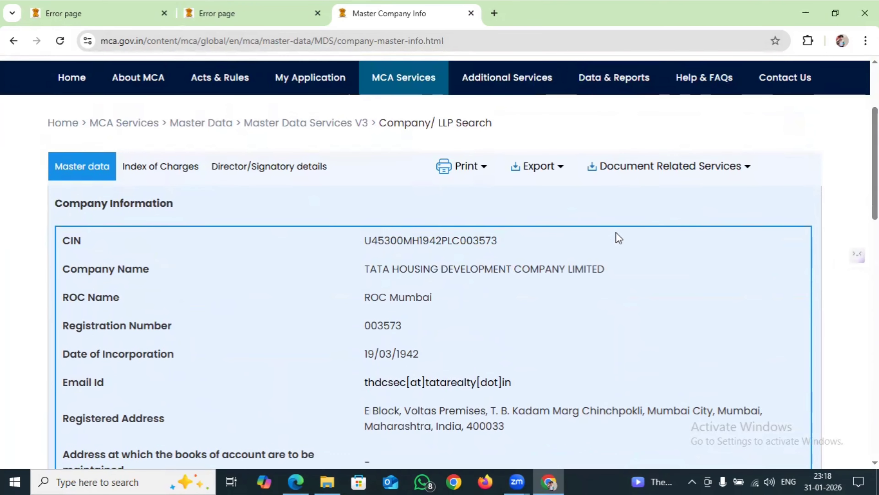
left_click(156, 167)
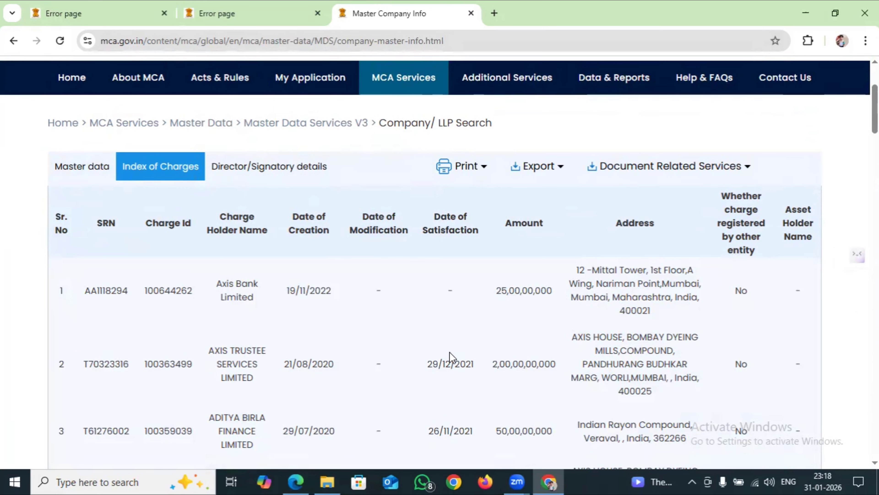
Review Director/Signatory details, then export all tabs to Excel as AllMDSData.XLSX
left_click(312, 171)
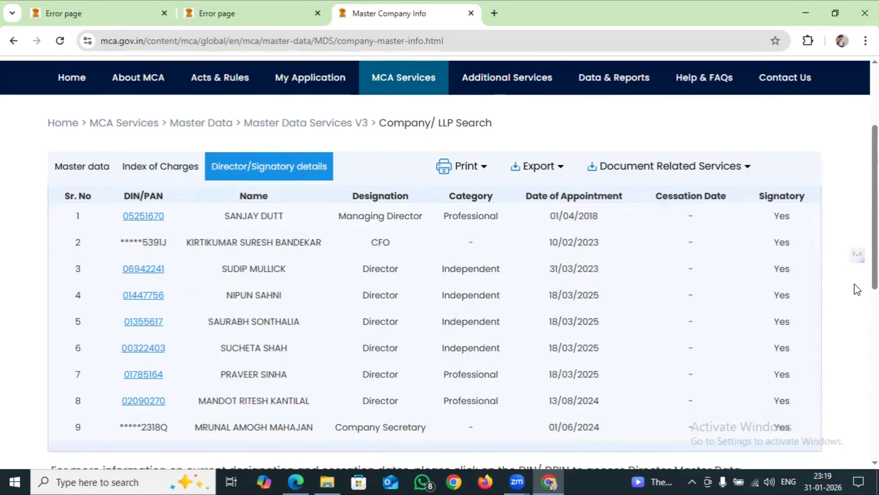
scroll(440, 259, "down", 5)
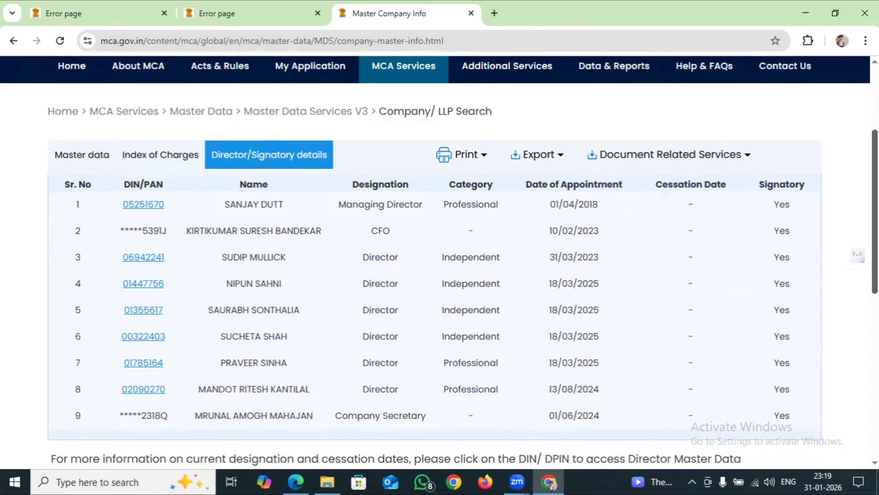
scroll(440, 260, "up", 4)
scroll(550, 174, "up", 1)
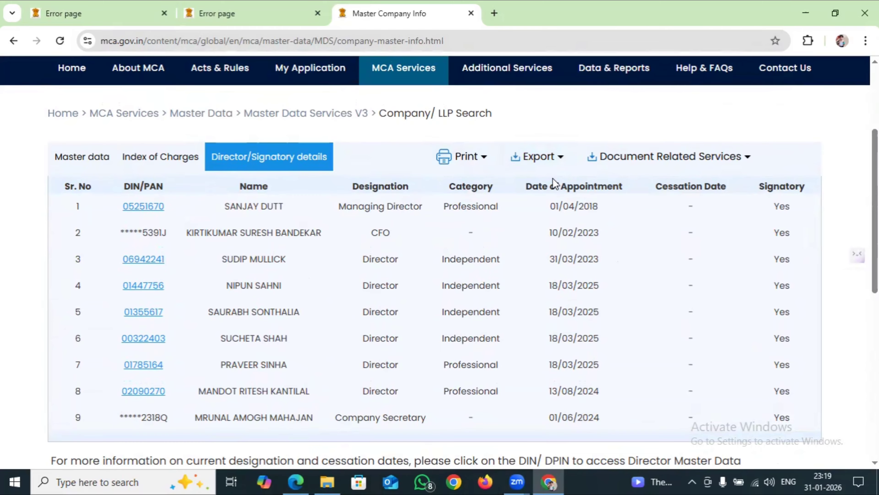
left_click(553, 159)
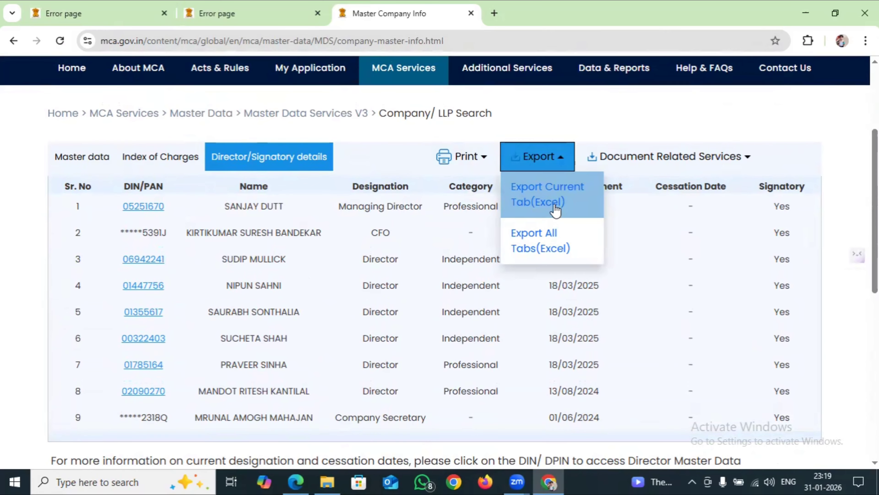
left_click(537, 242)
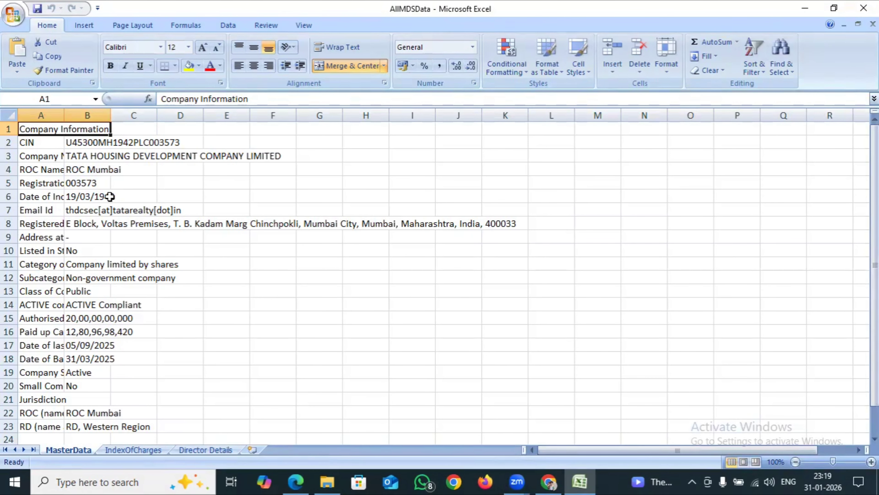
Auto-fit MasterData column A, then view the IndexOfCharges and Director Details sheets
double_click(64, 117)
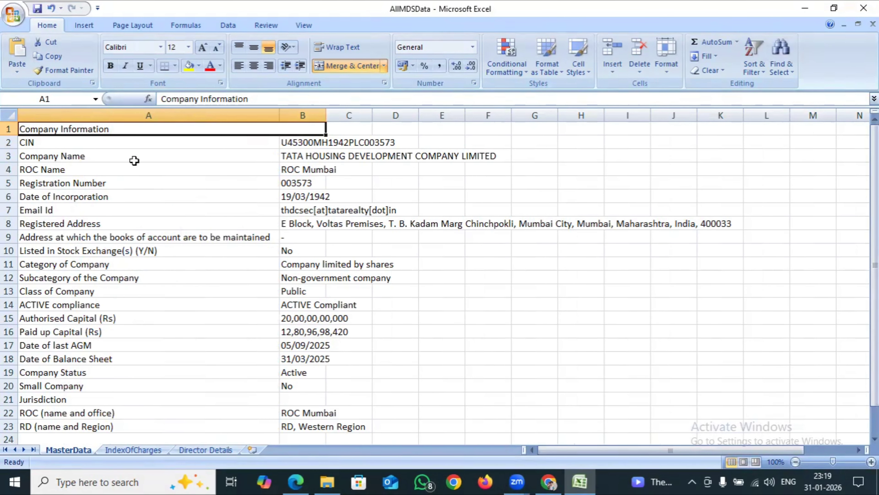
key("ctrl+Page_Down")
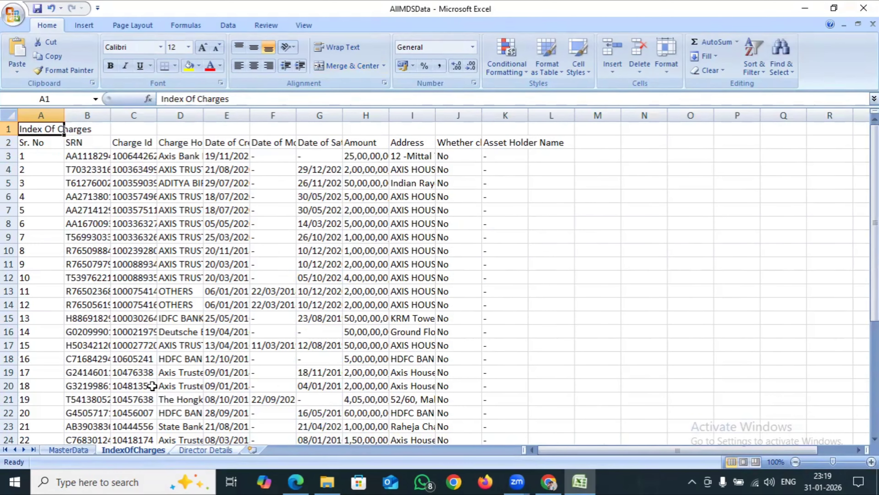
key("ctrl+Page_Down")
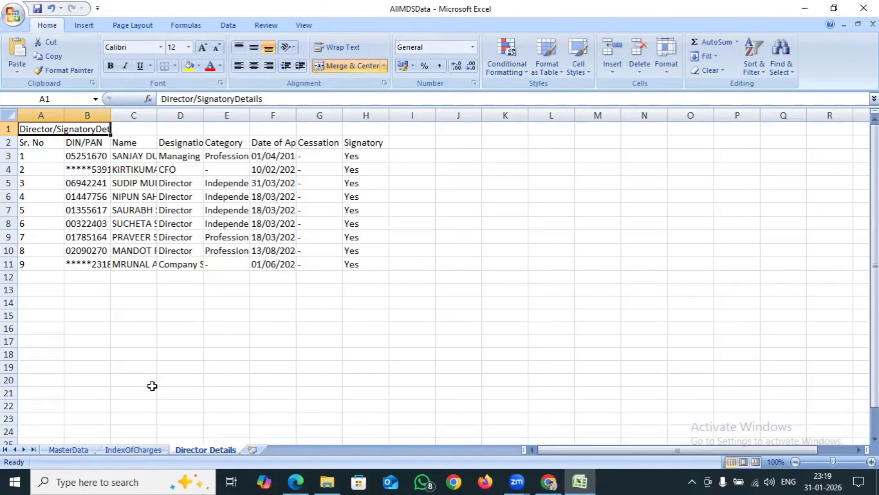